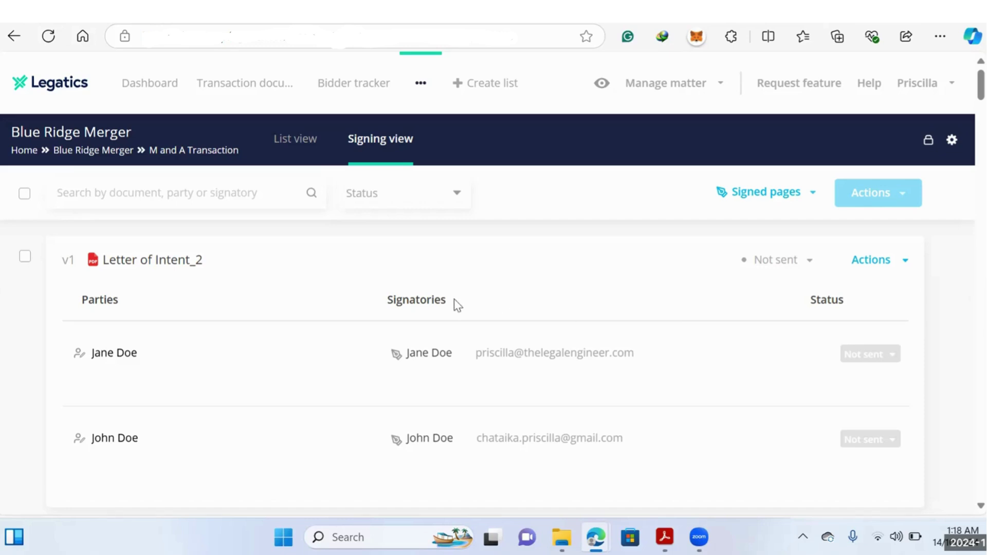
# Step: Look through the Blue Ridge Merger signing list and the source PDFs in the Documents being signed folder
pyautogui.scroll(-2, 456, 305)
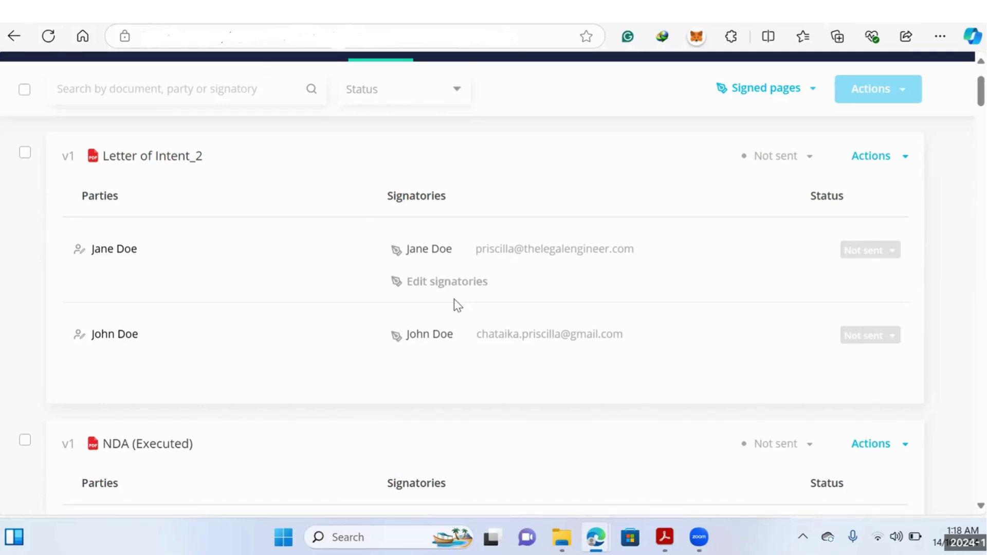
pyautogui.moveTo(476, 252)
pyautogui.scroll(2, 476, 252)
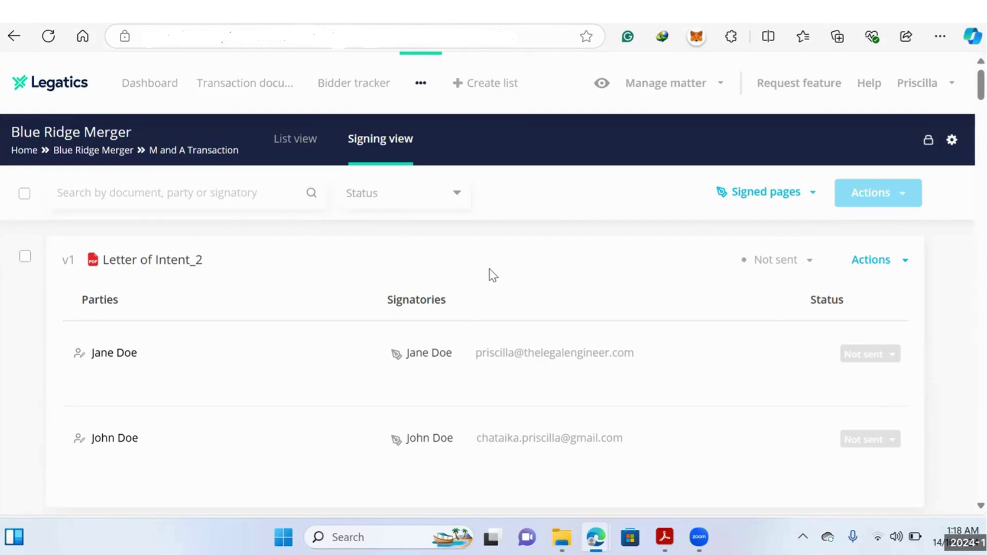
pyautogui.scroll(-2, 491, 277)
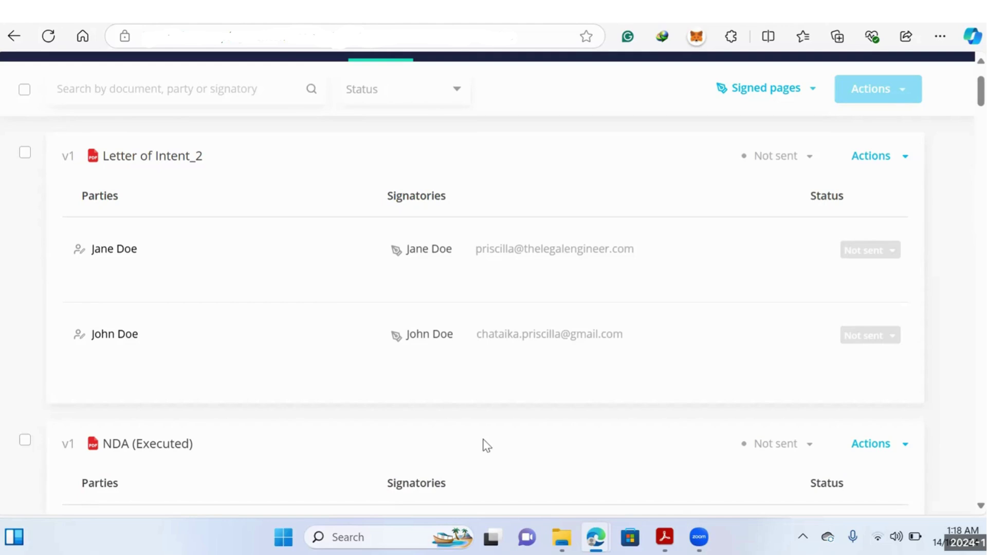
pyautogui.moveTo(550, 519)
pyautogui.click(431, 463)
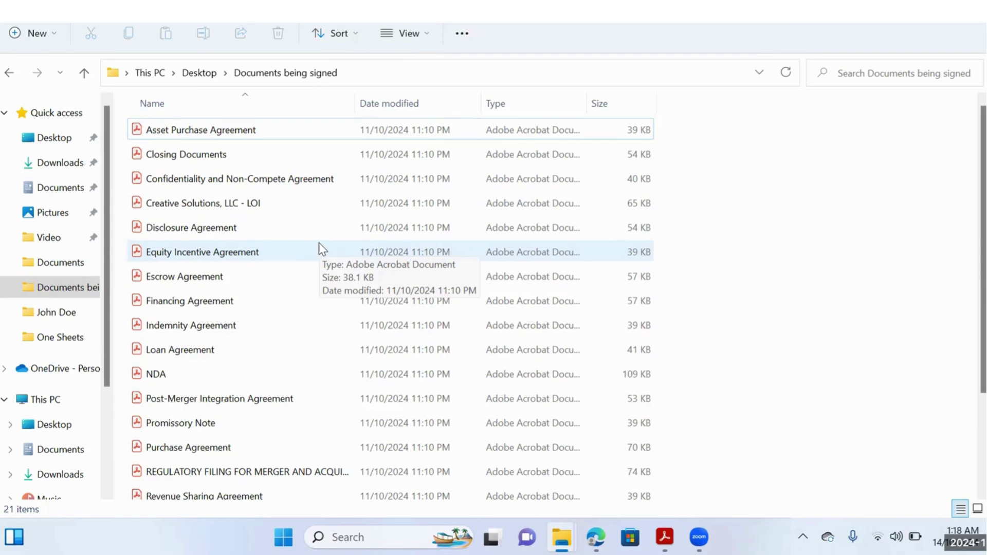
pyautogui.moveTo(596, 538)
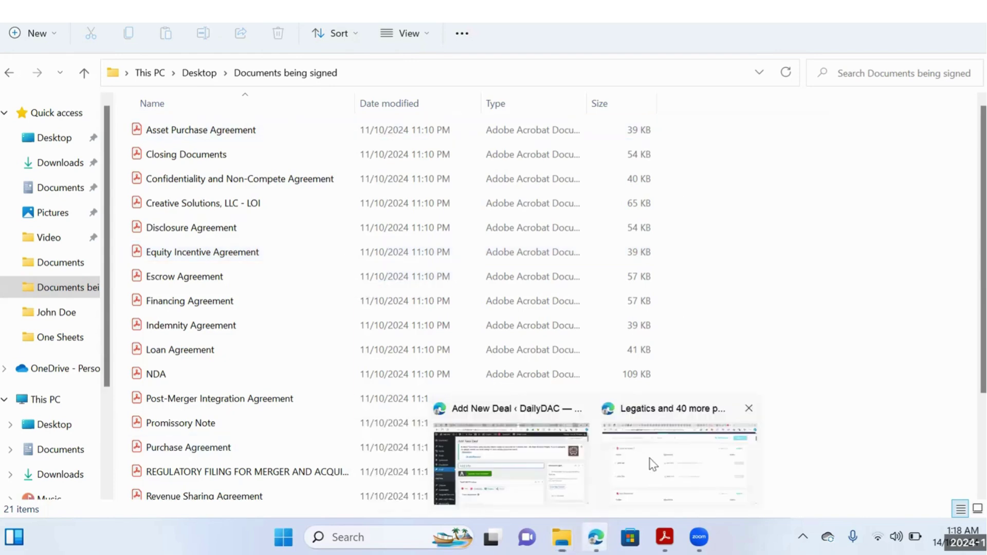
pyautogui.click(653, 464)
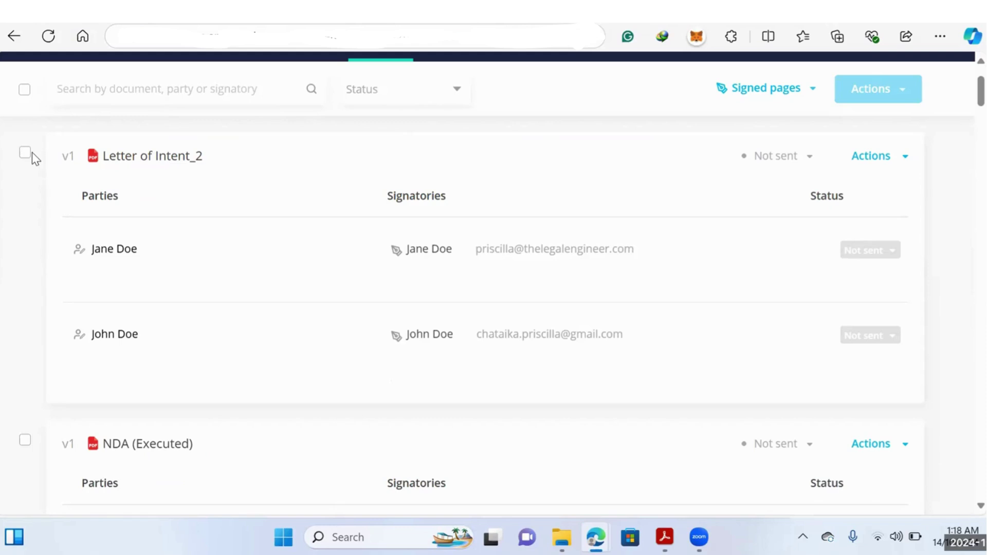
# Step: Select all documents in the signing view and start creating a signature pack from them
pyautogui.scroll(3, 21, 224)
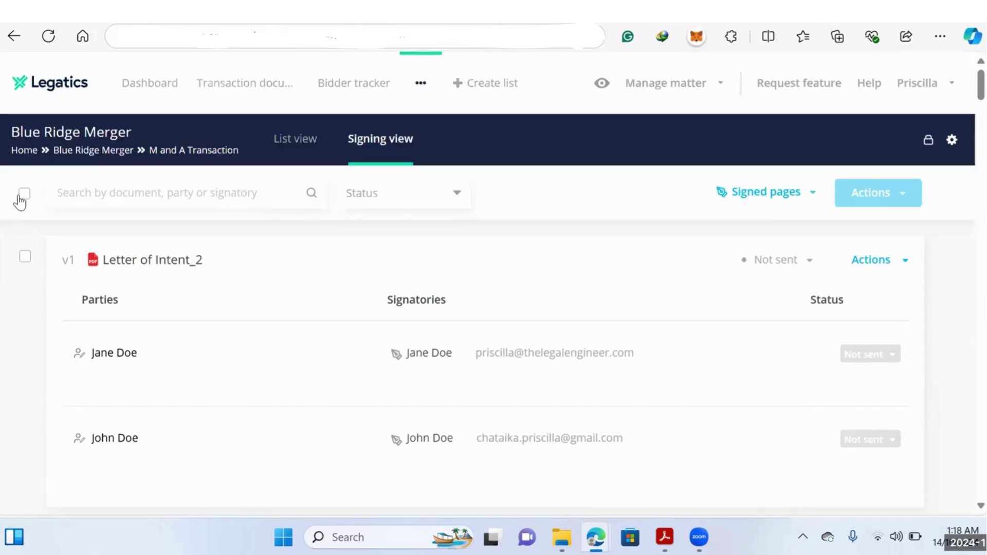
pyautogui.click(24, 193)
pyautogui.click(891, 192)
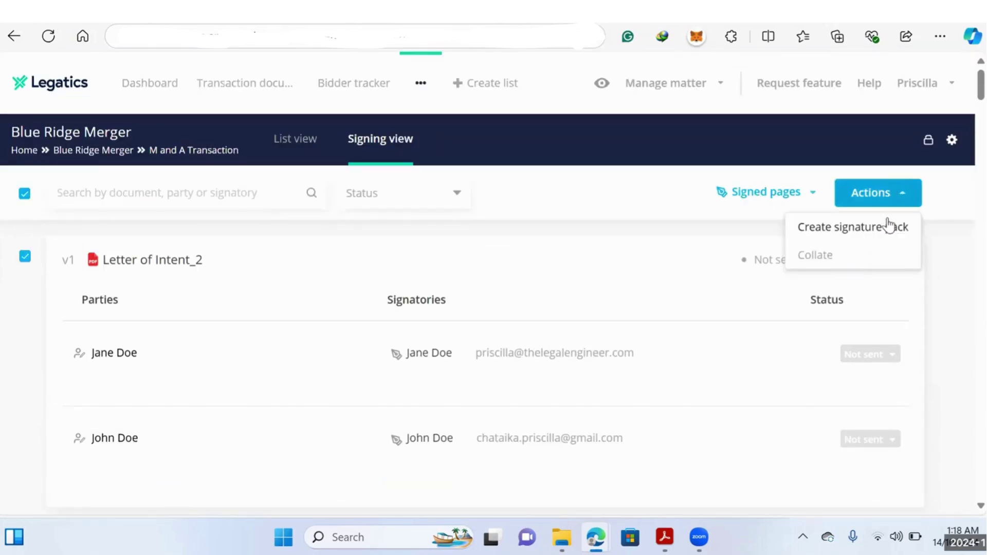
pyautogui.click(884, 230)
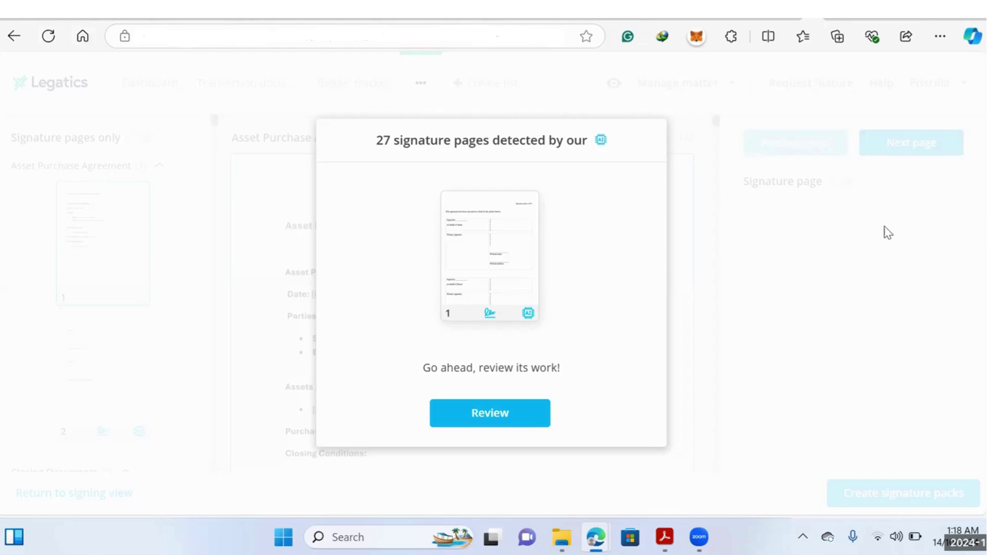
# Step: Review the detected signature page of the Asset Purchase Agreement, switch its first signatory off and on again, and advance to the next signature page
pyautogui.click(513, 419)
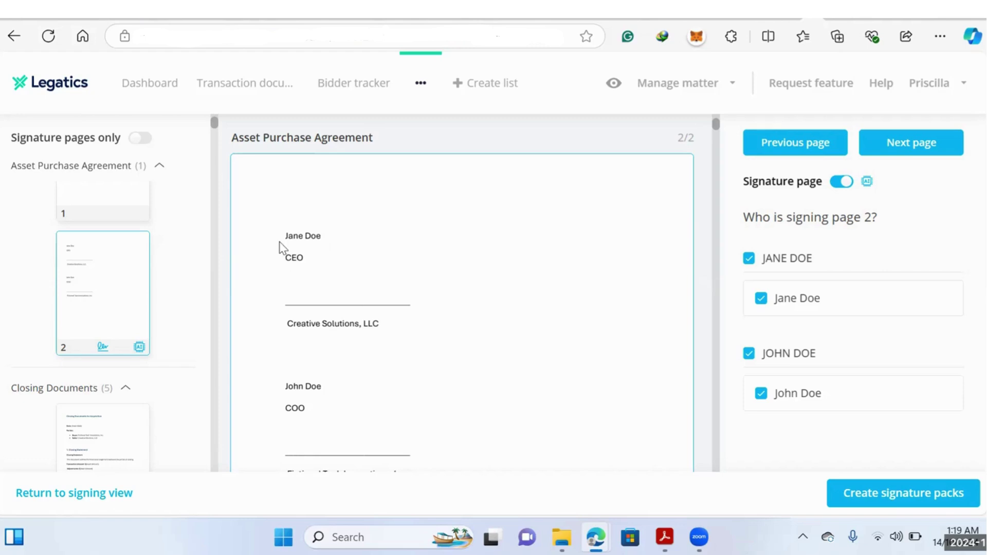
pyautogui.scroll(-4, 276, 399)
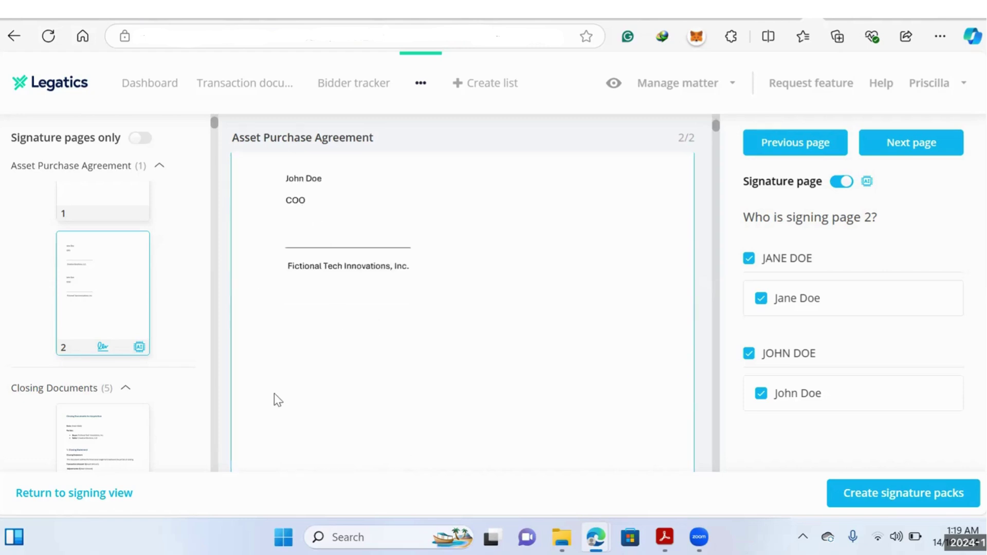
pyautogui.scroll(4, 274, 392)
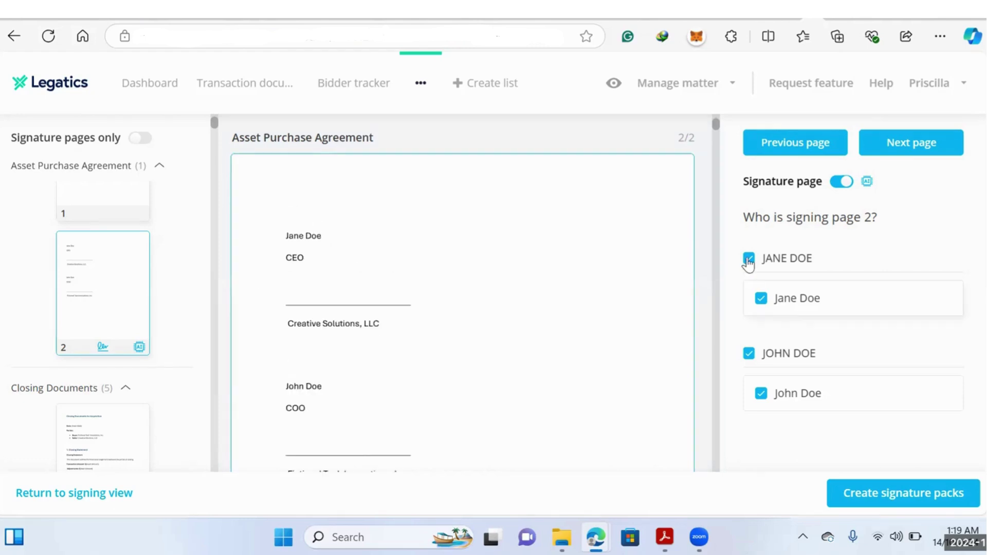
pyautogui.click(761, 298)
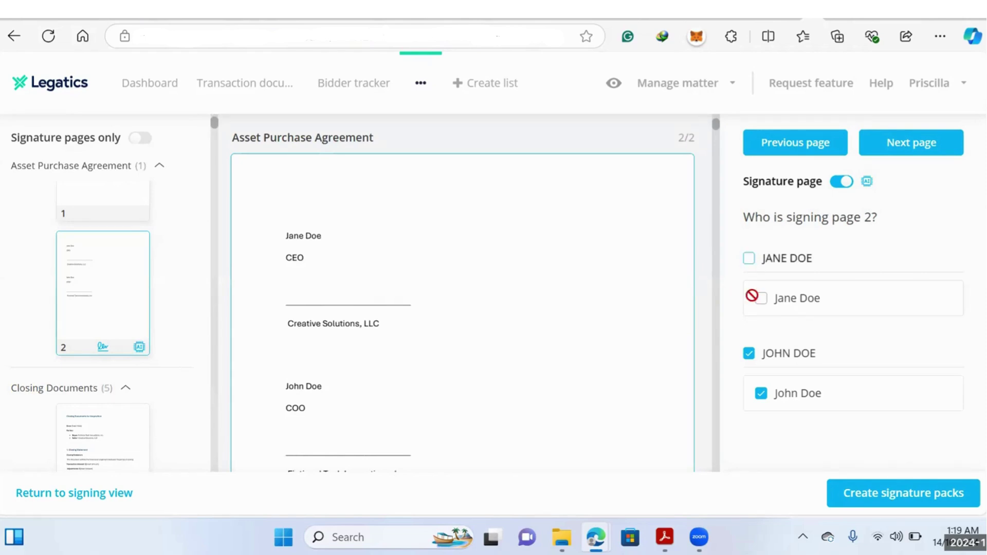
pyautogui.click(764, 300)
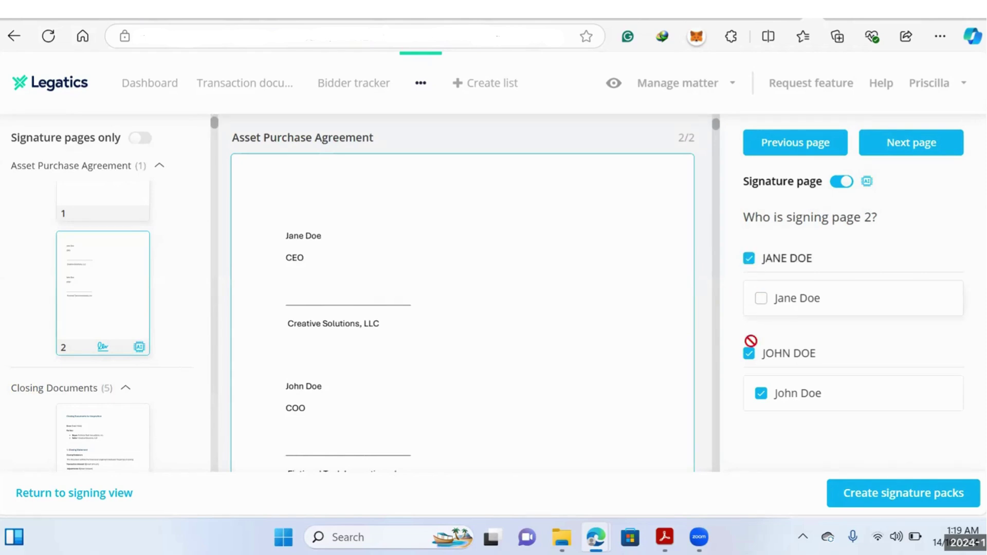
pyautogui.click(889, 154)
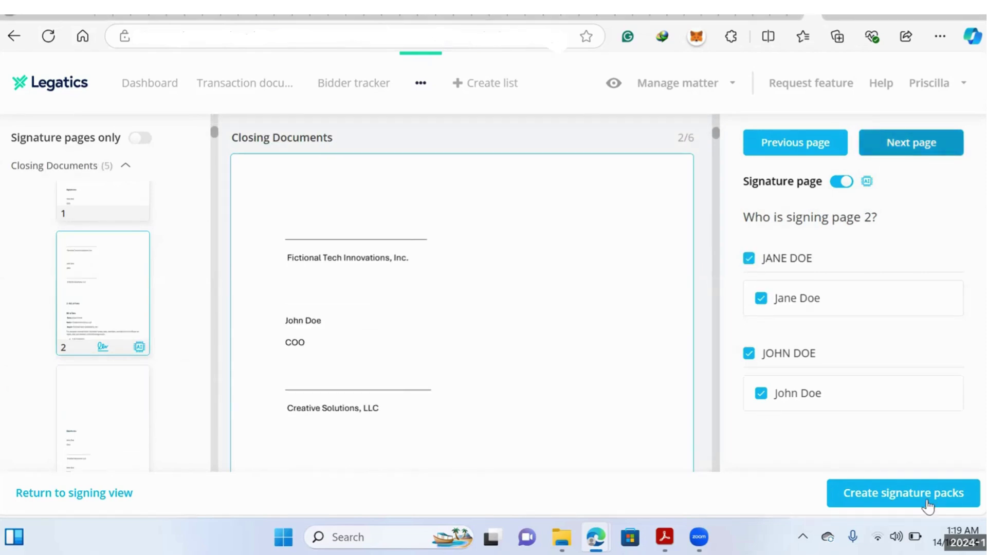
# Step: Create the signature packs with the documents included and download them
pyautogui.click(928, 505)
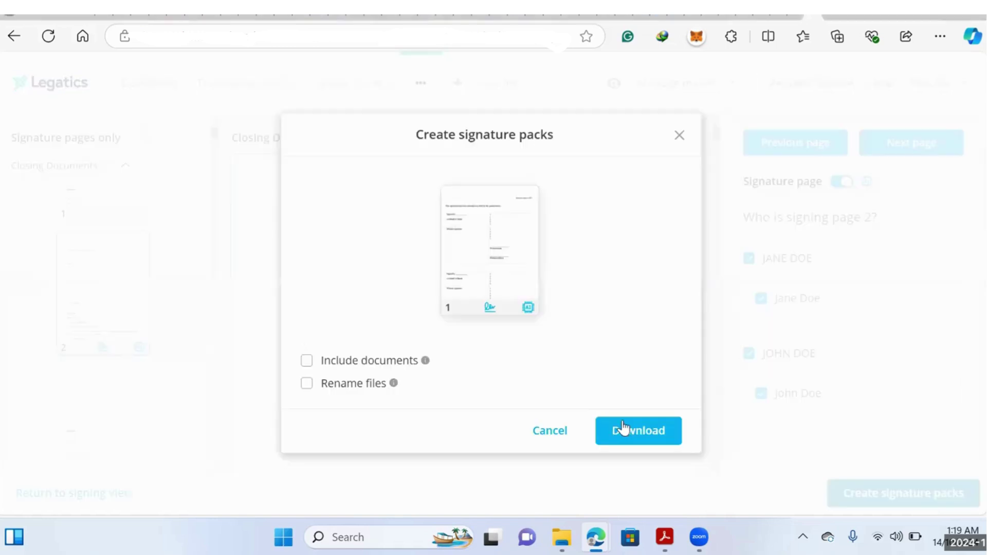
pyautogui.click(358, 374)
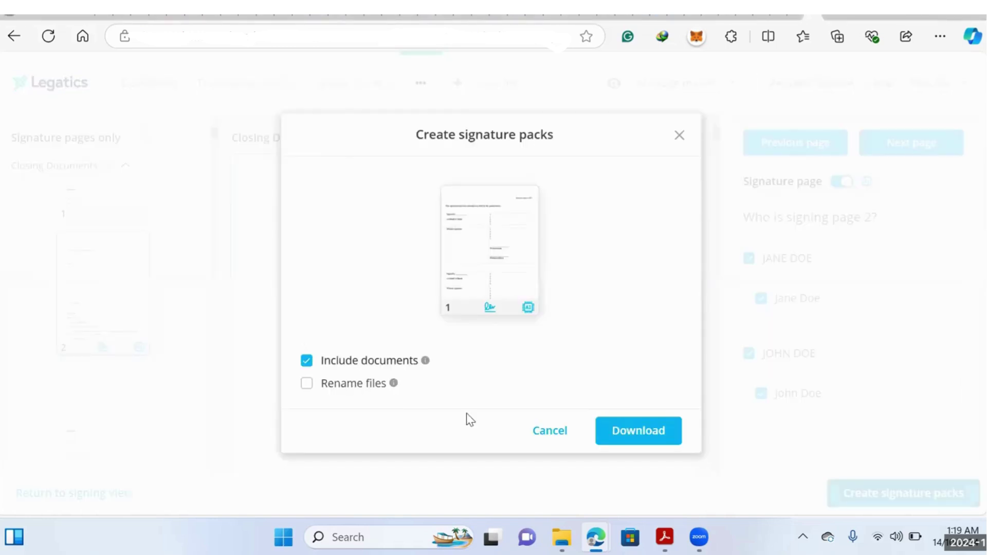
pyautogui.click(613, 431)
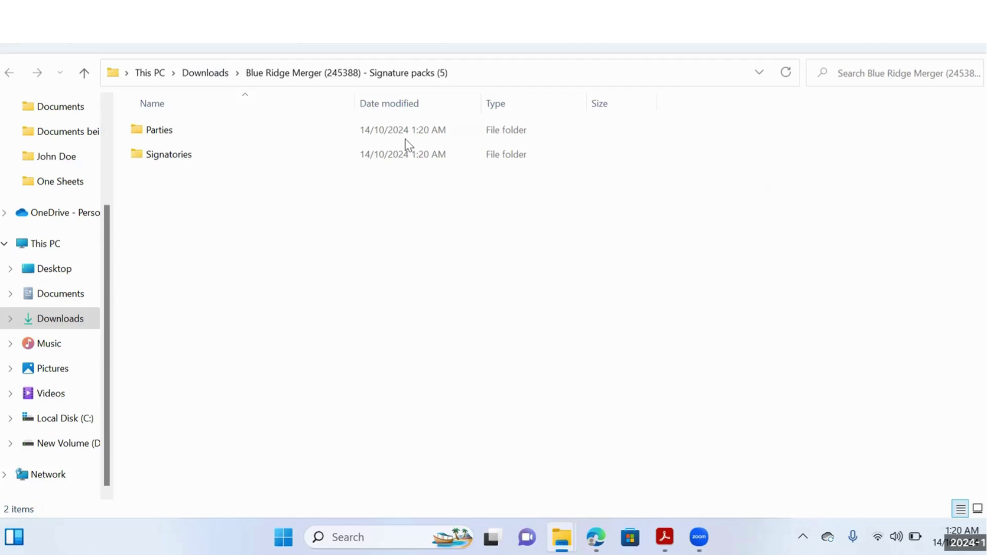
# Step: Open the second signatory's Signature Pack PDF from the Signatories folder of the downloaded packs
pyautogui.doubleClick(404, 160)
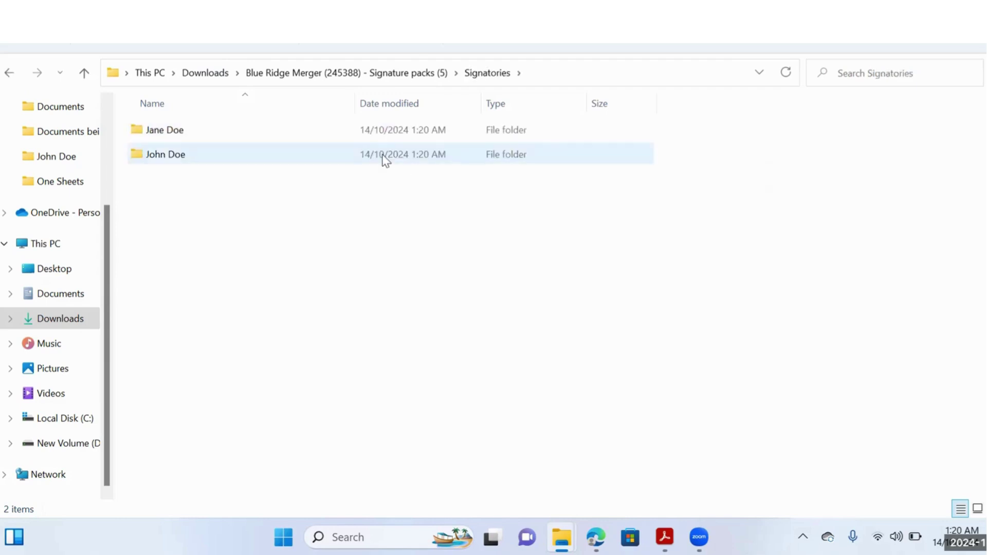
pyautogui.doubleClick(382, 154)
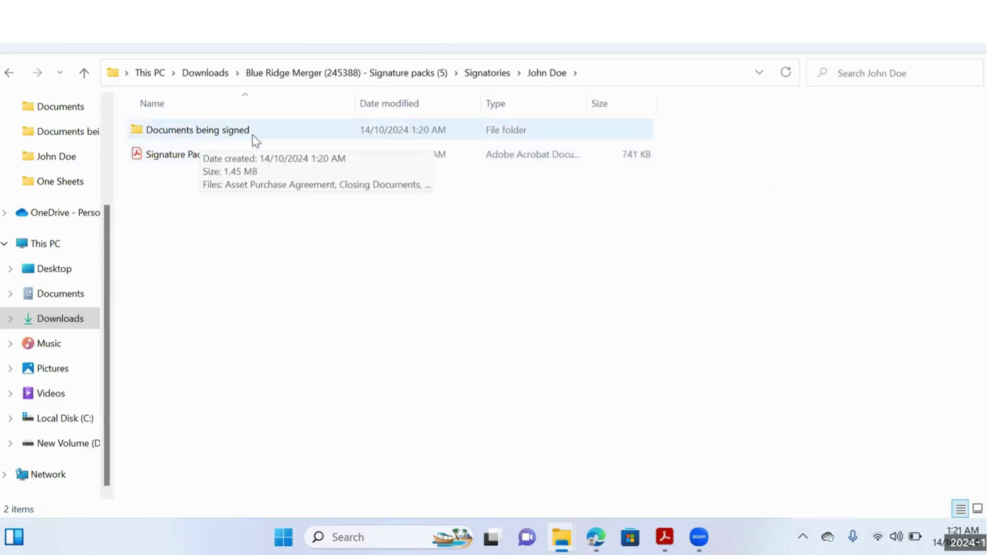
pyautogui.doubleClick(193, 155)
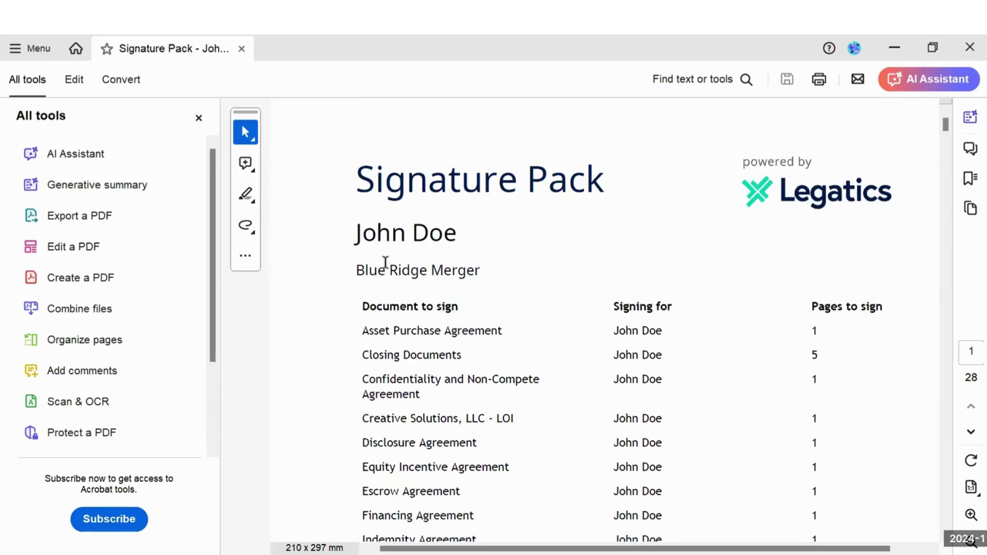
# Step: Examine the signature pack's cover list of documents and pages to sign, plus its first signature page
pyautogui.scroll(-2, 520, 339)
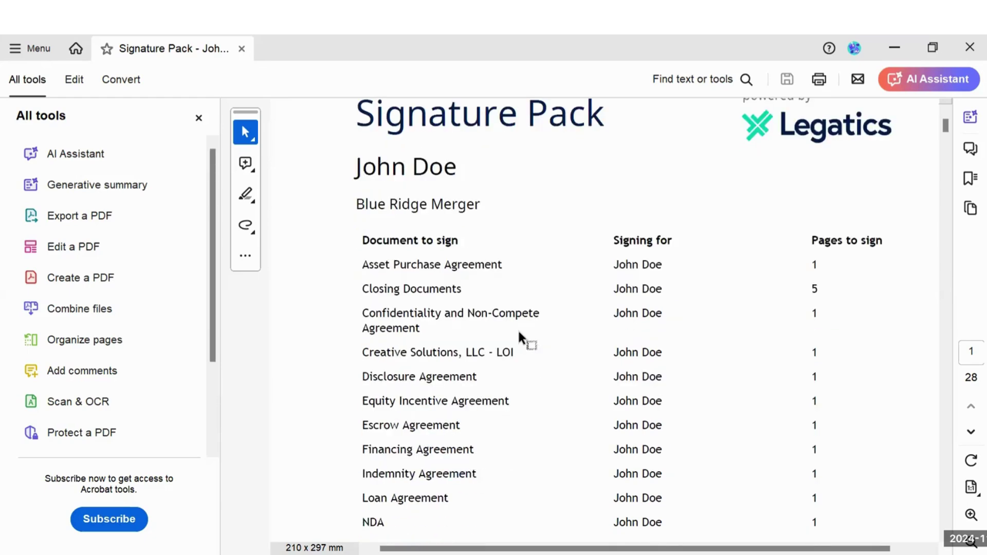
pyautogui.scroll(-2, 506, 408)
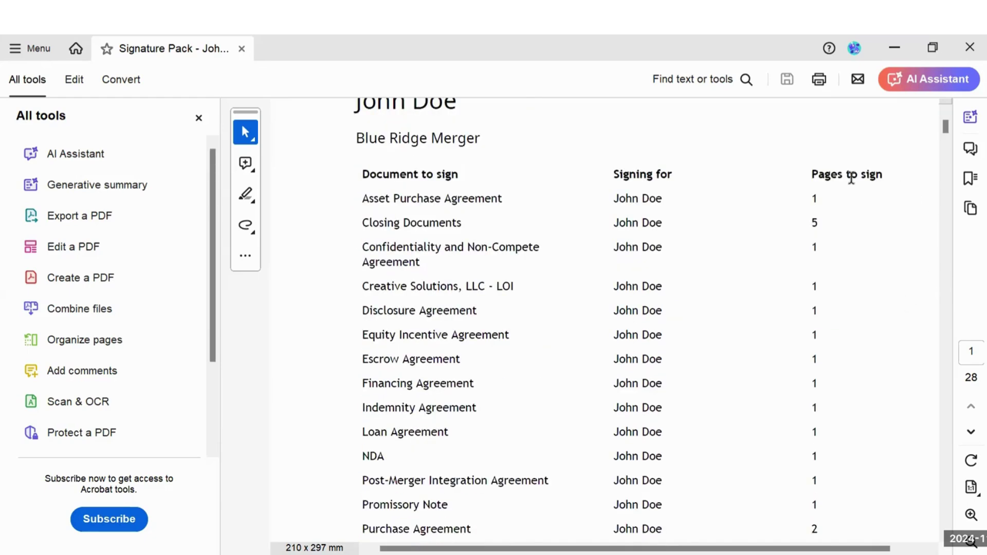
pyautogui.scroll(-5, 828, 420)
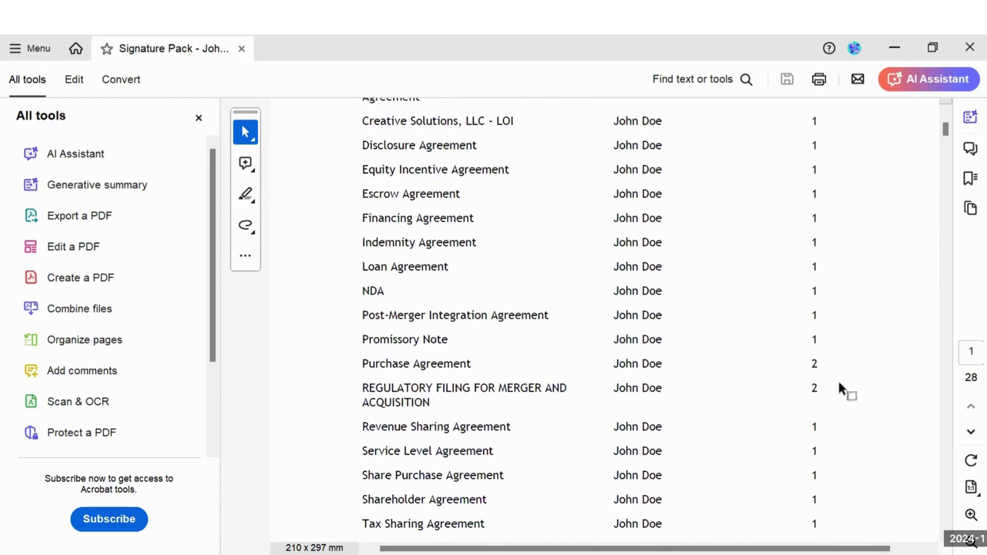
pyautogui.scroll(-15, 826, 239)
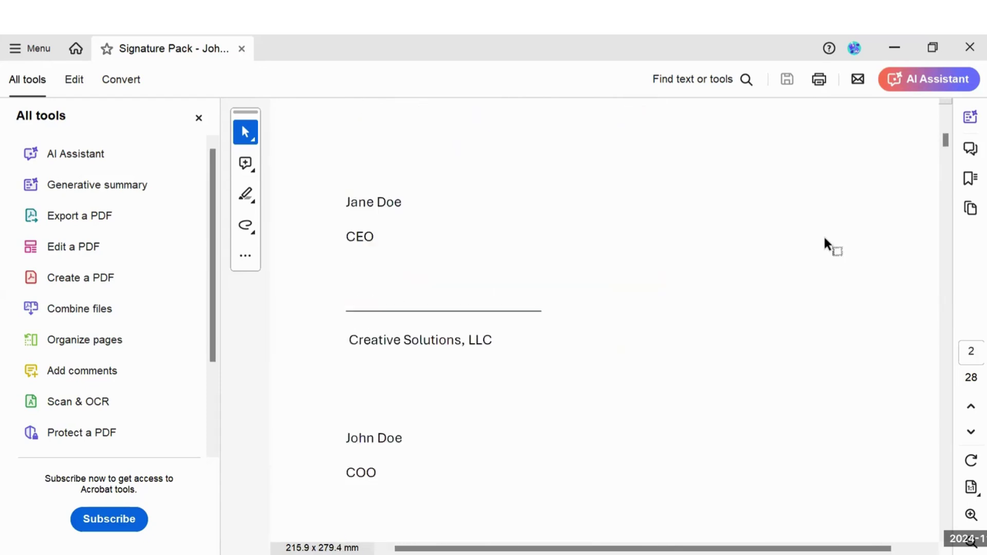
pyautogui.scroll(-1, 421, 264)
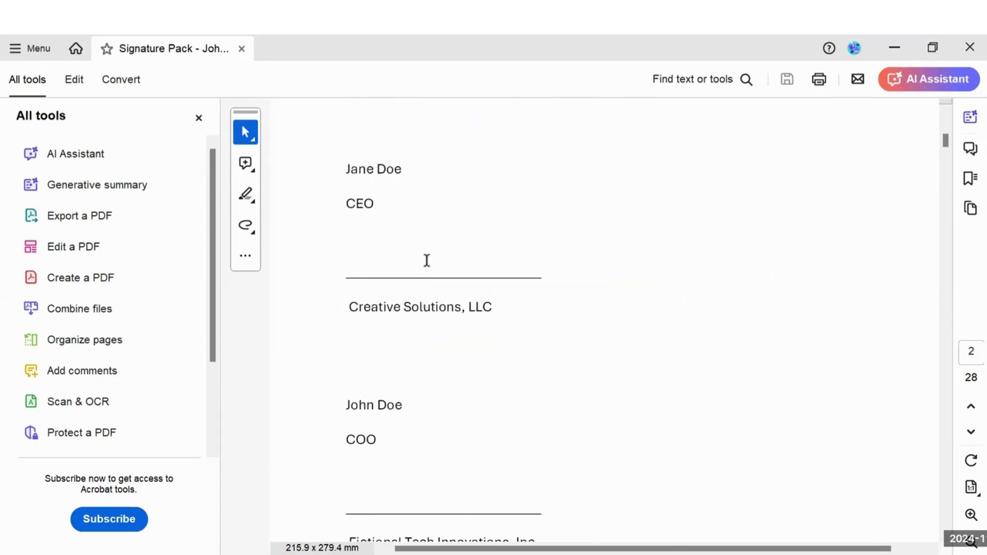
pyautogui.scroll(15, 611, 345)
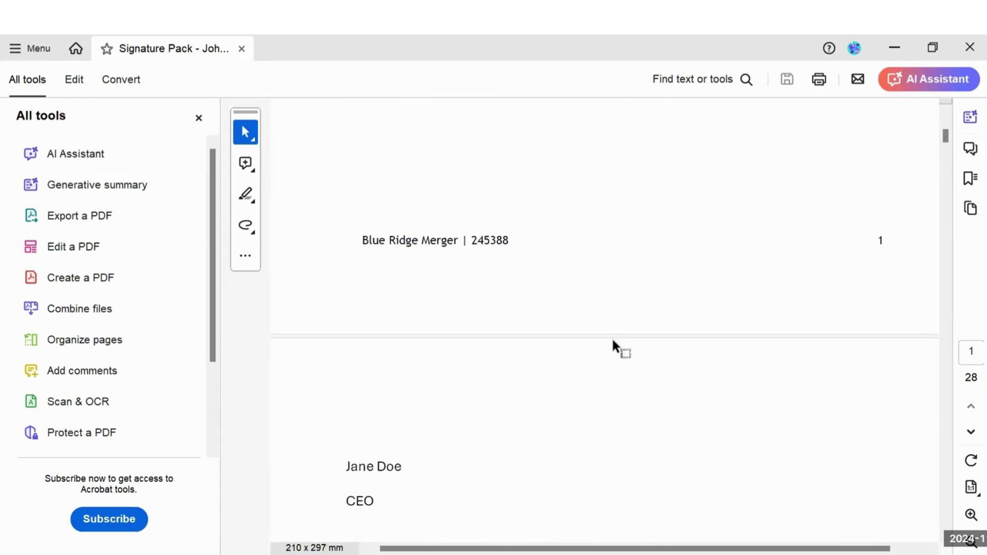
pyautogui.scroll(2, 544, 229)
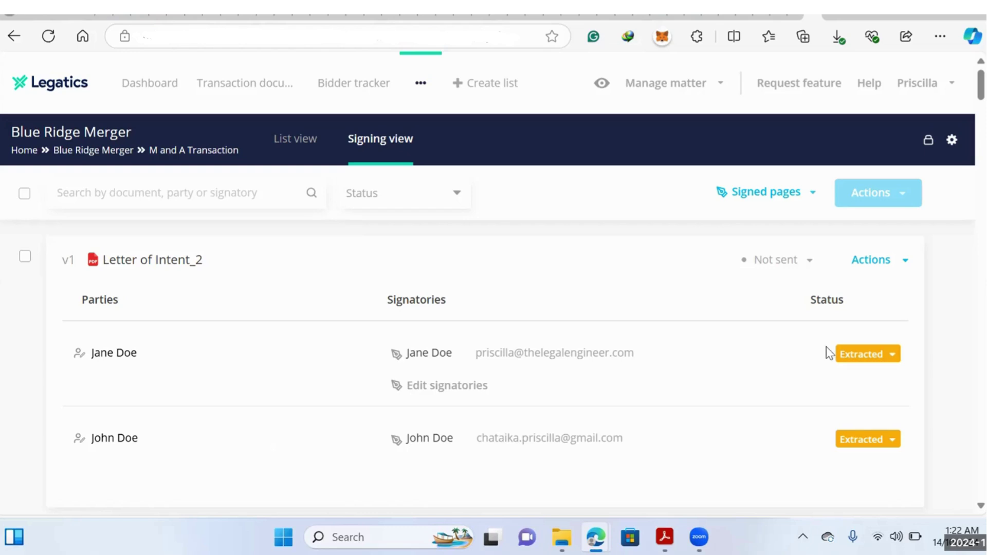
# Step: View the status options for Letter of Intent_2 without changing them, and check the signatories' statuses
pyautogui.click(790, 264)
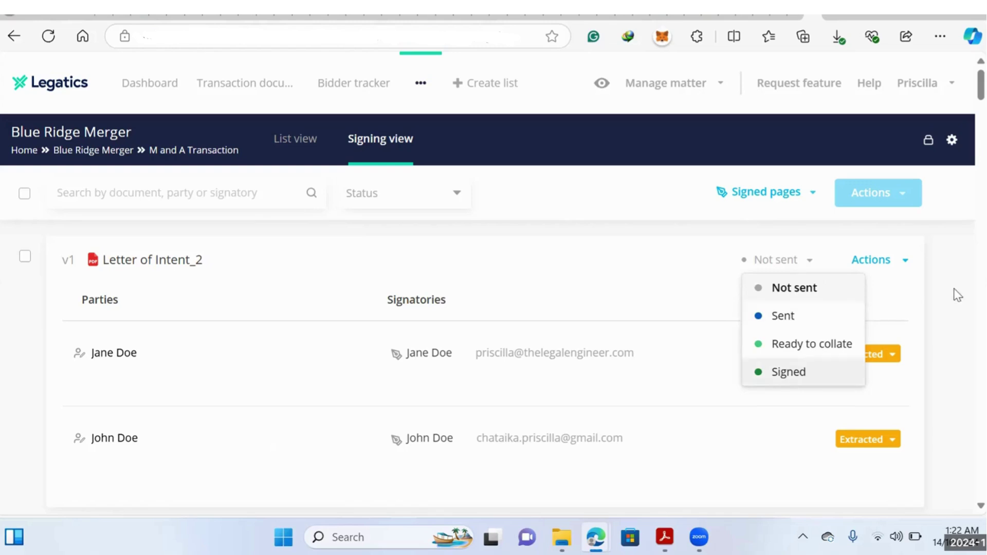
pyautogui.click(882, 333)
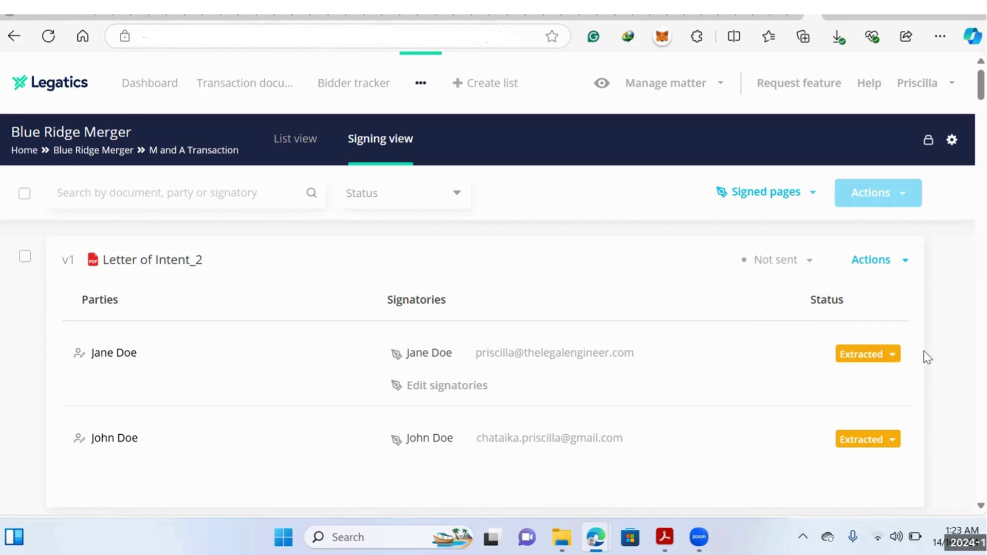
pyautogui.scroll(-2, 927, 358)
pyautogui.scroll(-1, 927, 357)
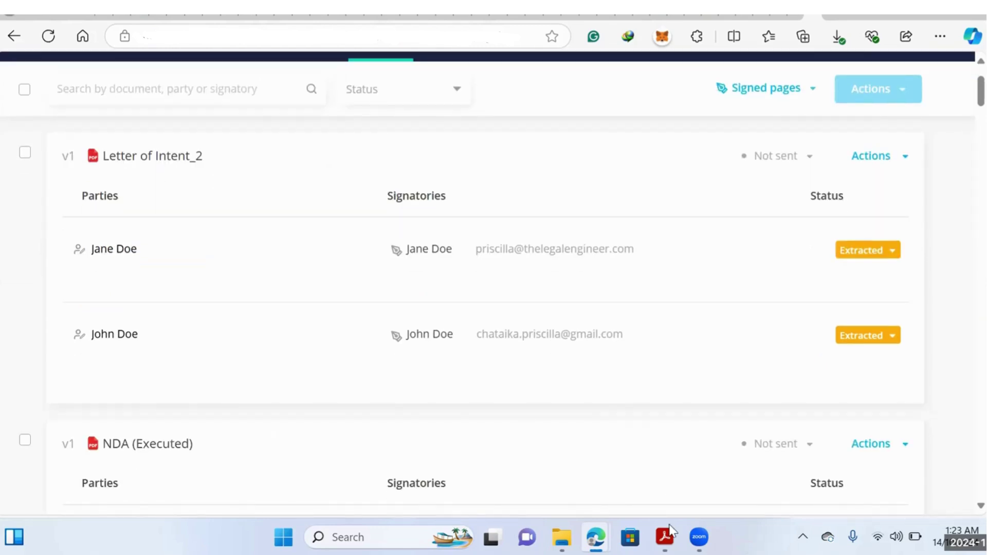
# Step: Switch to Adobe Acrobat and start creating a single PDF from multiple files with the Combine files option
pyautogui.moveTo(671, 529)
pyautogui.click(663, 462)
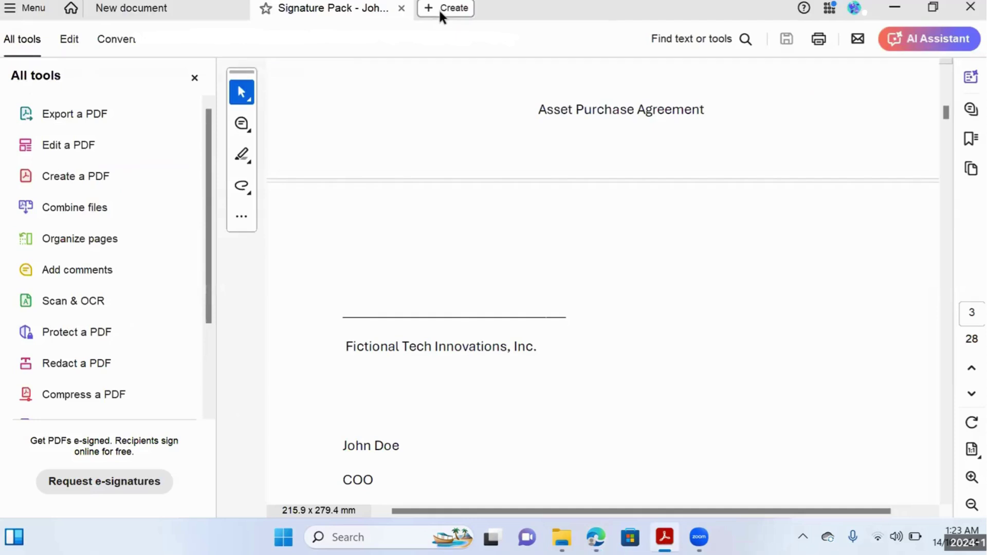
pyautogui.click(439, 8)
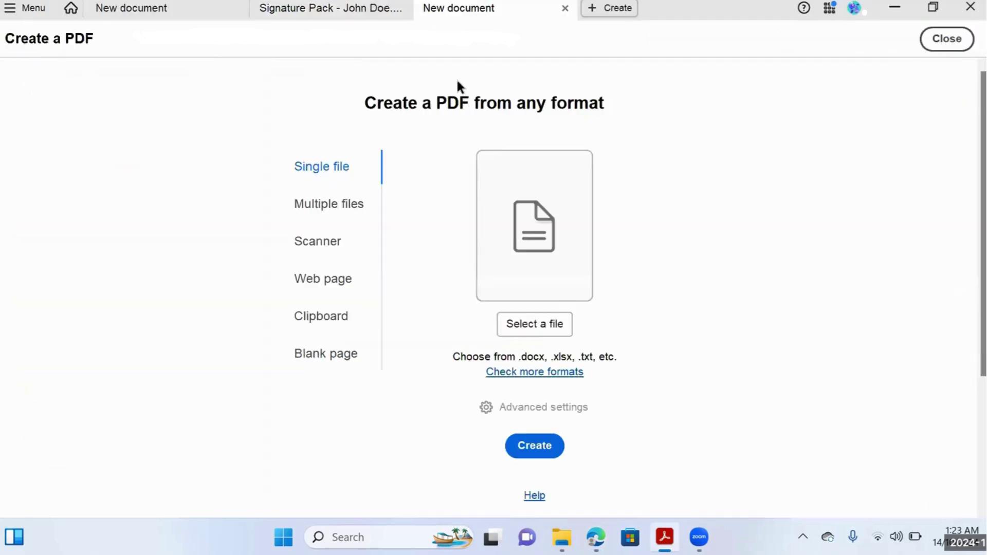
pyautogui.click(341, 204)
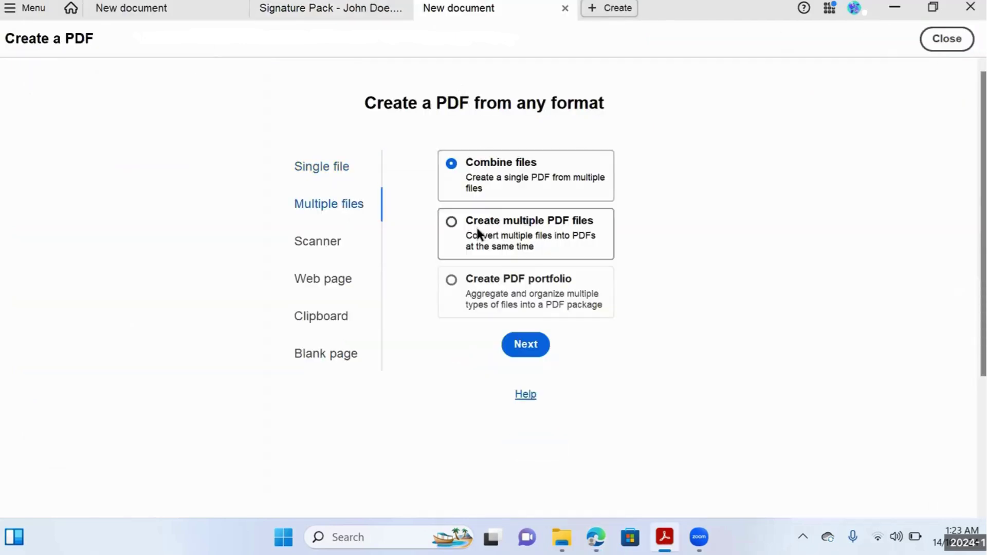
pyautogui.click(528, 346)
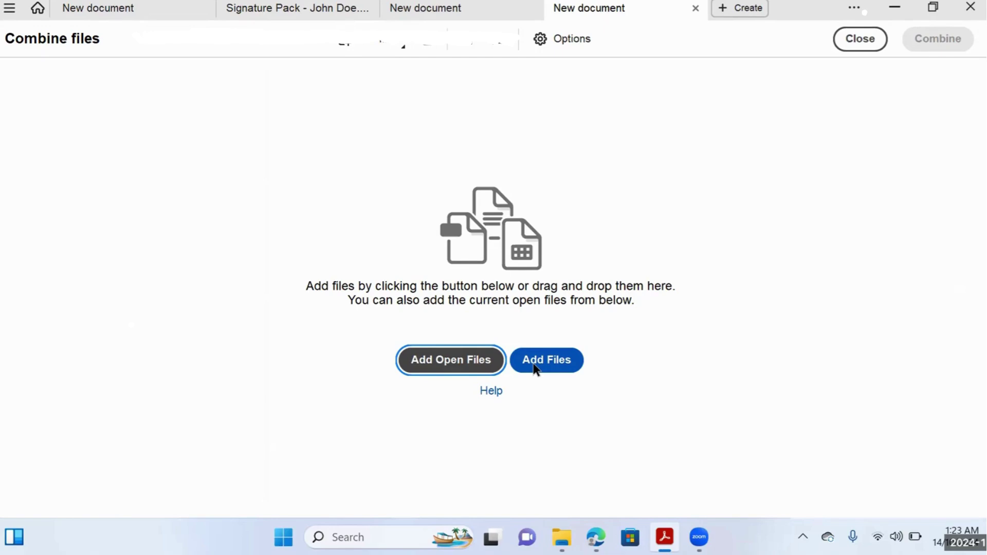
# Step: Add the merger agreement PDFs from Closing Documents through Transition Services Agreement to the files being combined
pyautogui.click(535, 368)
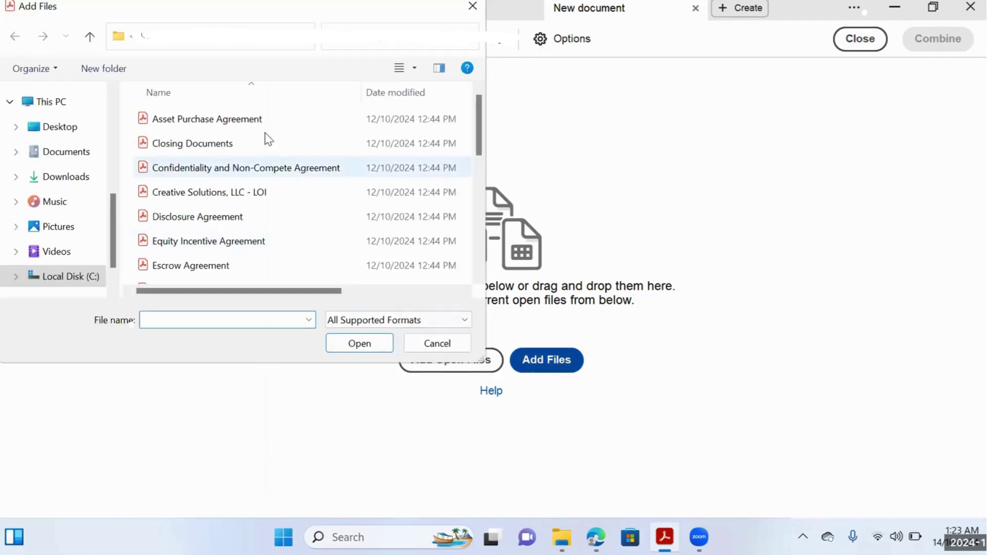
pyautogui.click(268, 120)
pyautogui.hotkey('shift', 'Down')
pyautogui.hotkey('shift', 'Down')
pyautogui.hotkey('shift', 'Down')
pyautogui.hotkey('shift', 'Down')
pyautogui.hotkey('shift', 'Down')
pyautogui.hotkey('shift', 'Down')
pyautogui.hotkey('shift', 'Down')
pyautogui.hotkey('shift', 'Down')
pyautogui.hotkey('shift', 'Down')
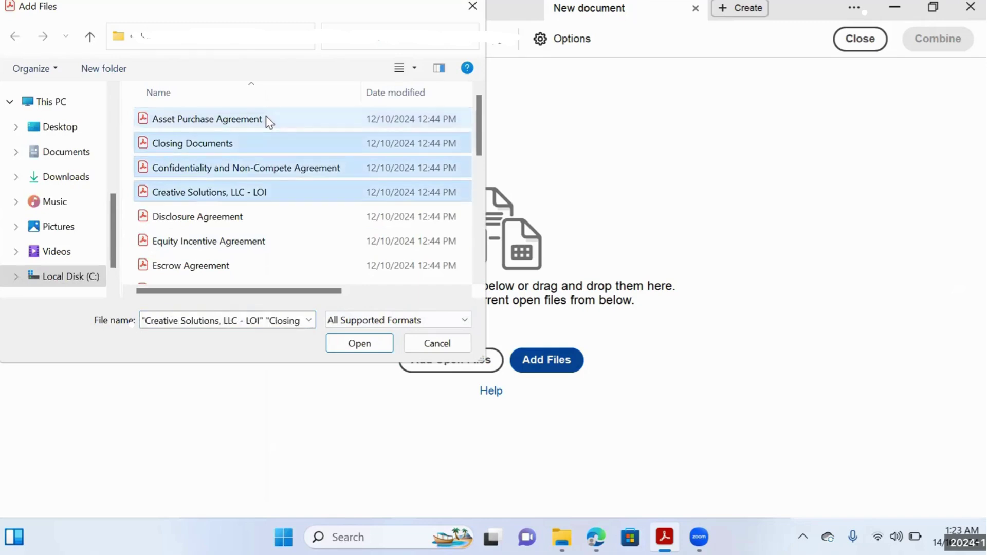
pyautogui.hotkey('shift', 'Down')
pyautogui.hotkey('shift', 'Down')
pyautogui.hotkey('shift', 'Down')
pyautogui.hotkey('shift', 'Down')
pyautogui.hotkey('shift', 'Down')
pyautogui.hotkey('shift', 'Down')
pyautogui.hotkey('shift', 'Down')
pyautogui.hotkey('shift', 'Down')
pyautogui.hotkey('shift', 'Down')
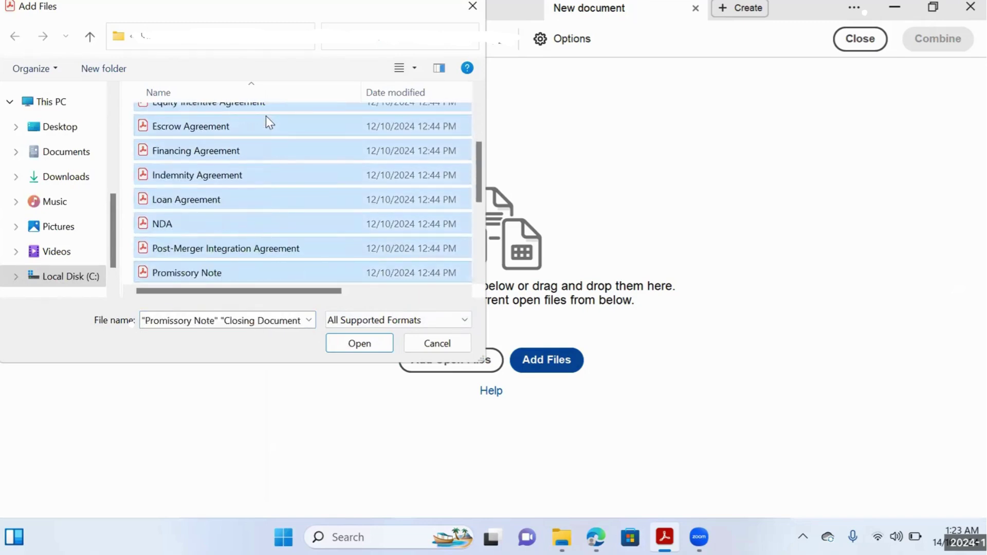
pyautogui.click(389, 347)
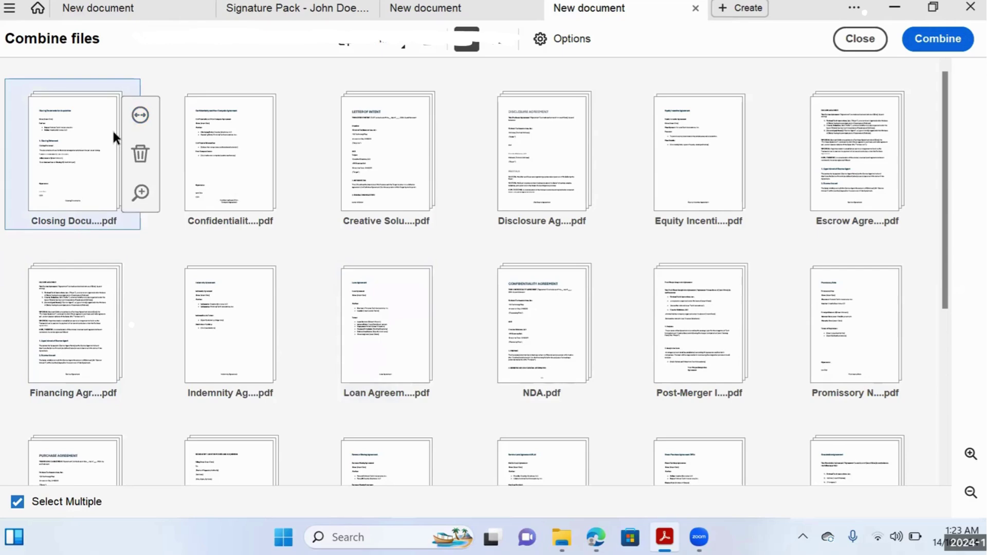
# Step: Remove the first two pages of Closing Documents and the first page of the Confidentiality and Non-Compete Agreement from the files being combined
pyautogui.click(137, 122)
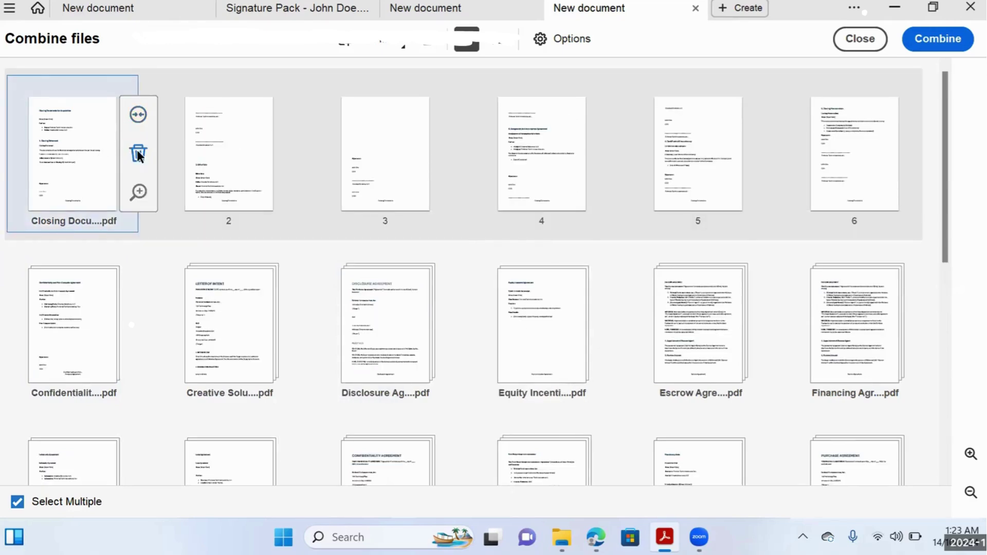
pyautogui.click(138, 155)
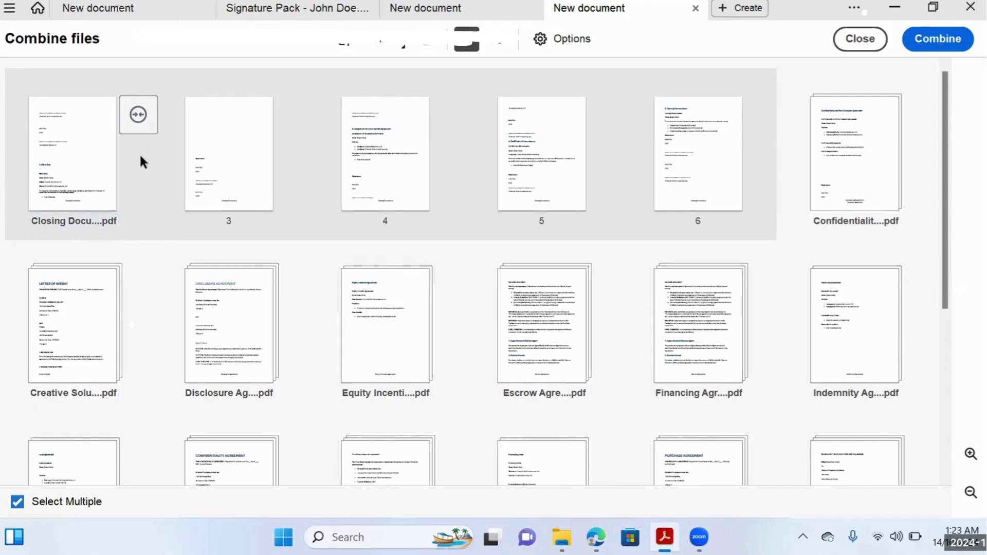
pyautogui.click(294, 116)
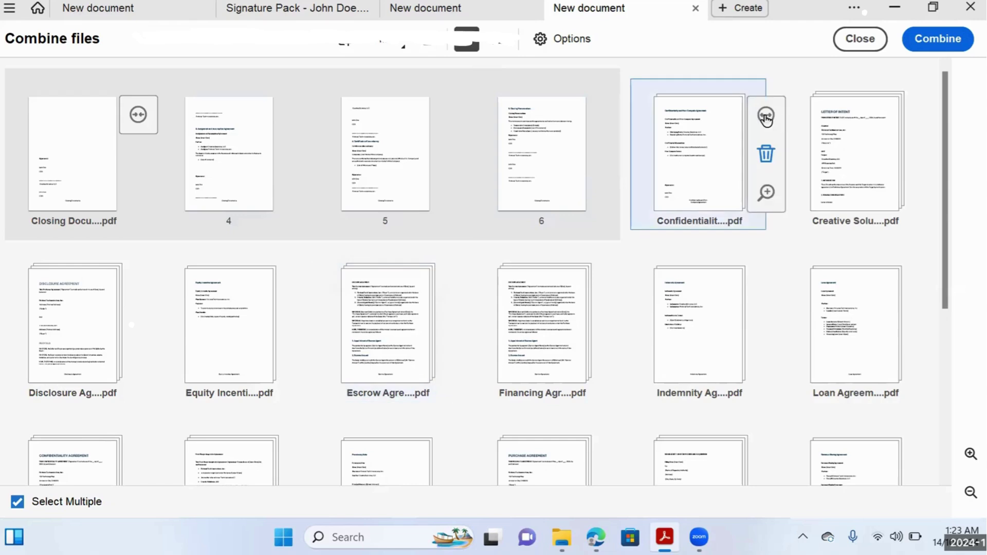
pyautogui.click(766, 117)
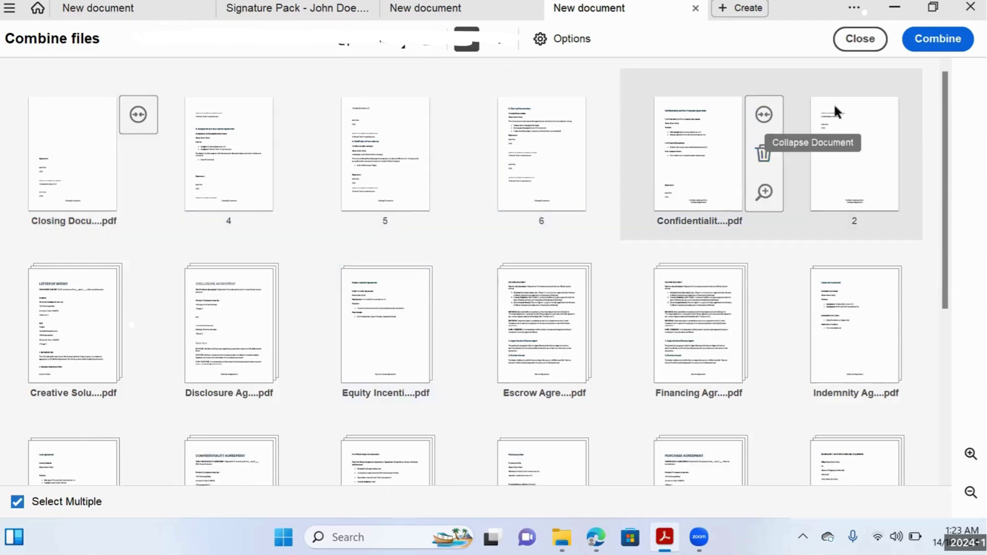
pyautogui.click(764, 153)
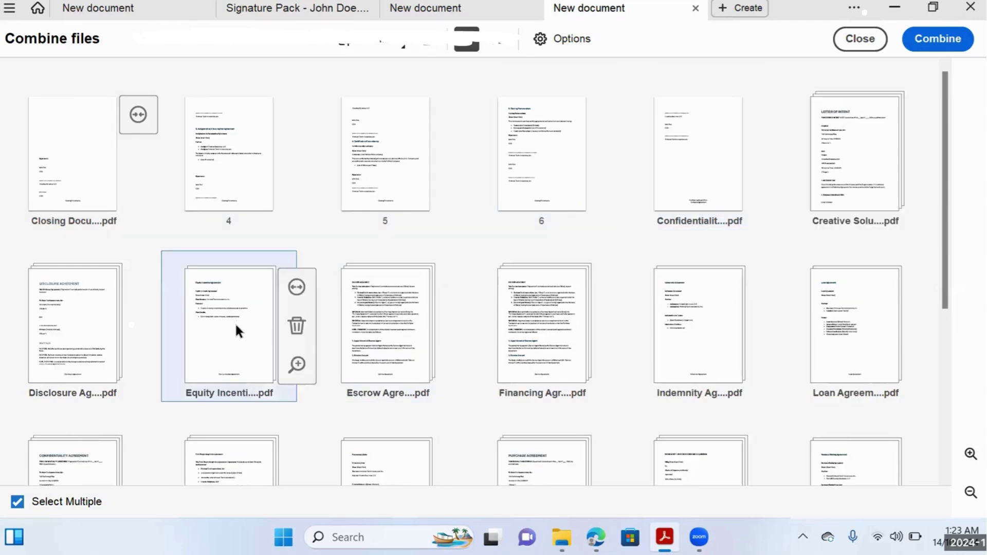
# Step: Select all the listed files and pages and combine them into a single PDF
pyautogui.scroll(-3, 236, 322)
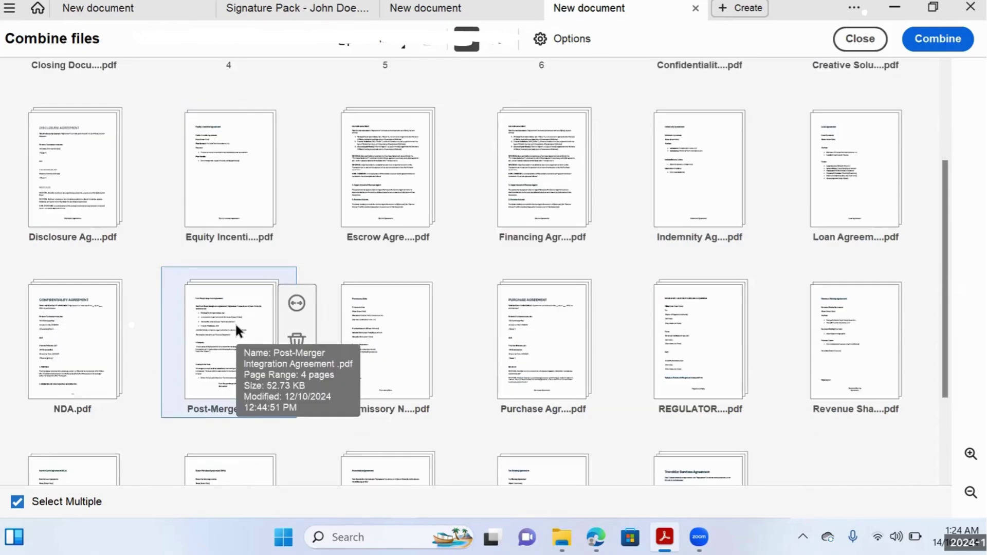
pyautogui.scroll(-1, 235, 327)
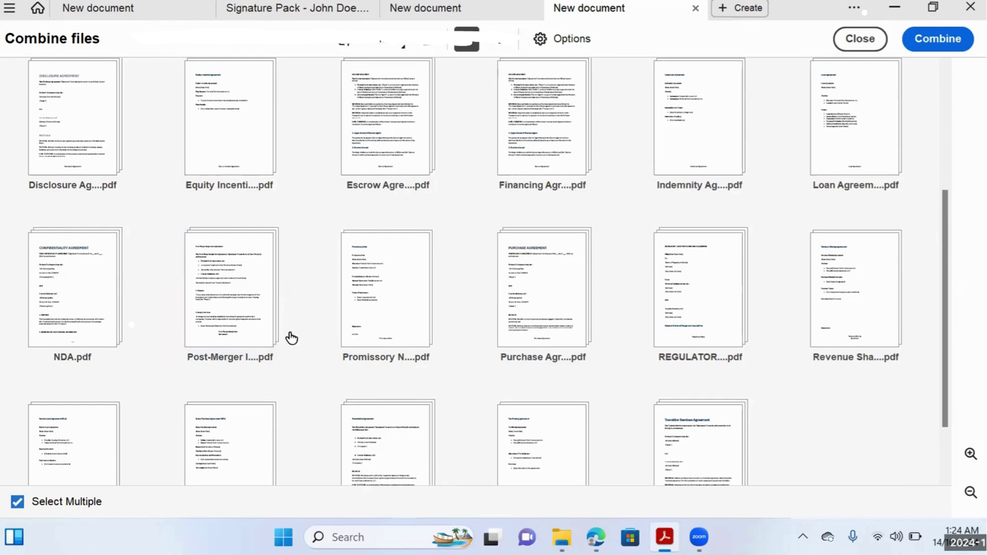
pyautogui.scroll(-1, 292, 335)
pyautogui.scroll(5, 76, 195)
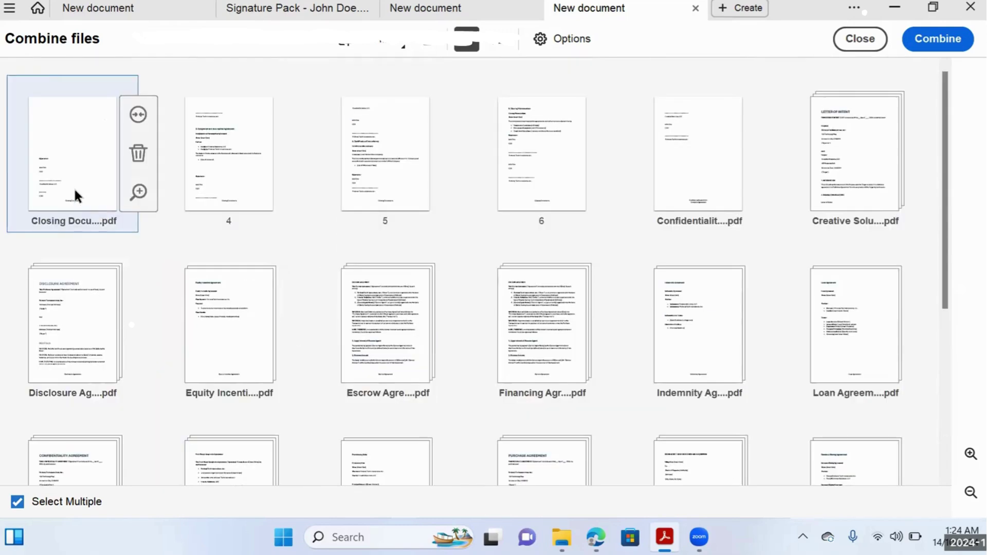
pyautogui.click(75, 195)
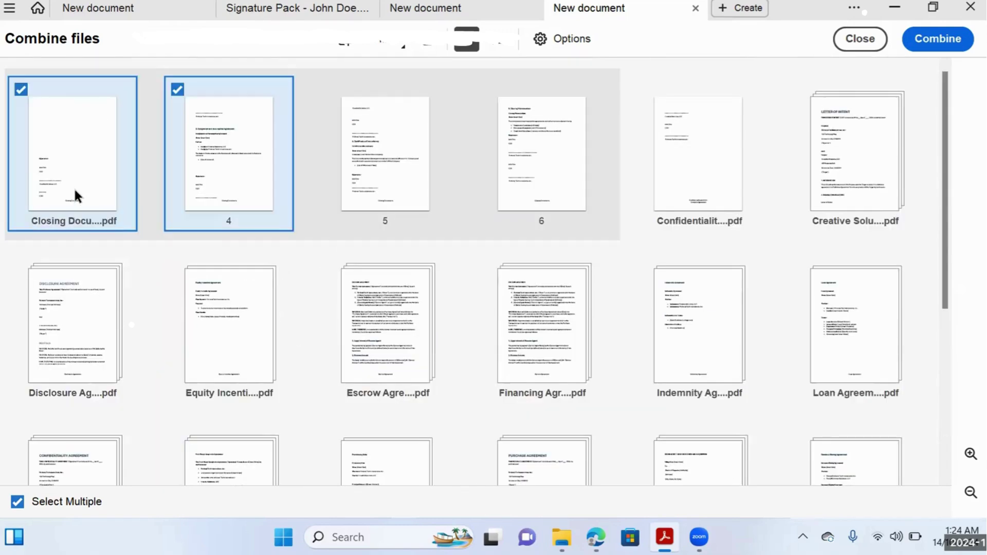
pyautogui.hotkey('ctrl', 'a')
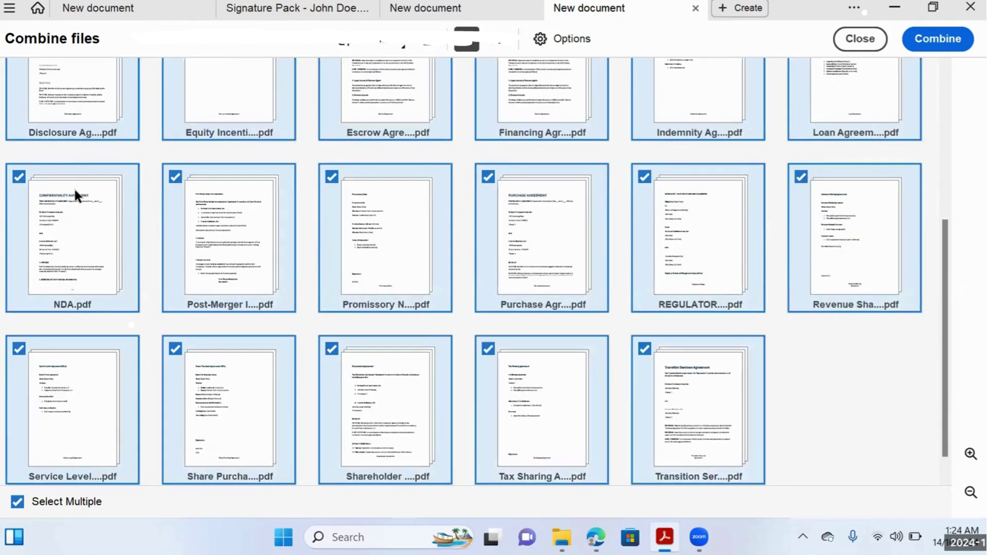
pyautogui.click(913, 51)
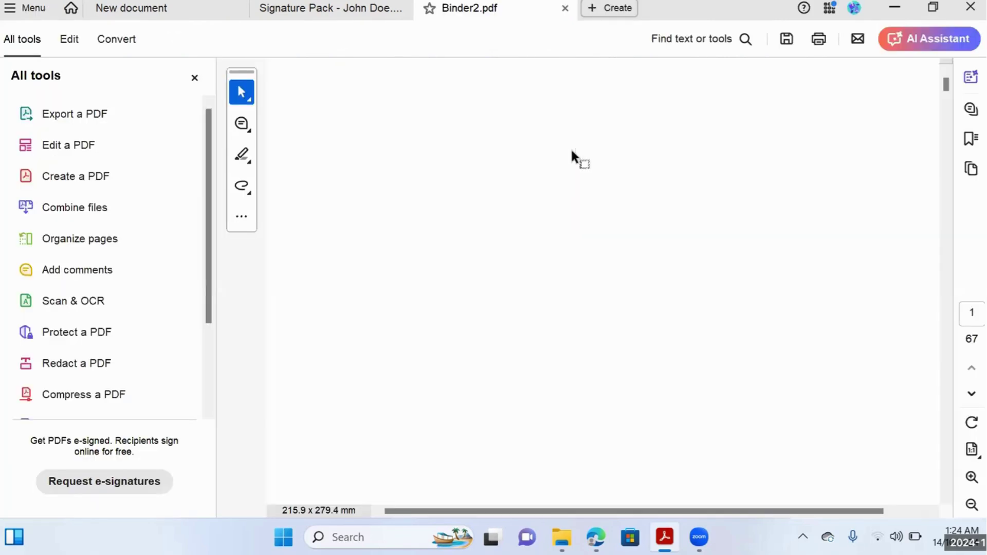
# Step: Check the first signature page of the combined PDF against the Legatics signature pack's cover list of documents to sign
pyautogui.scroll(-1, 538, 277)
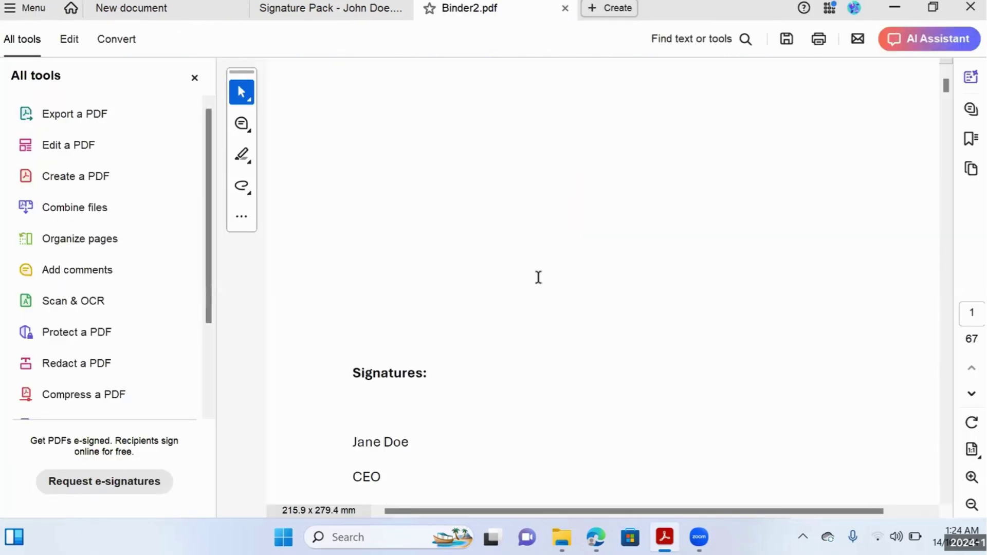
pyautogui.scroll(-4, 538, 278)
pyautogui.scroll(-2, 538, 273)
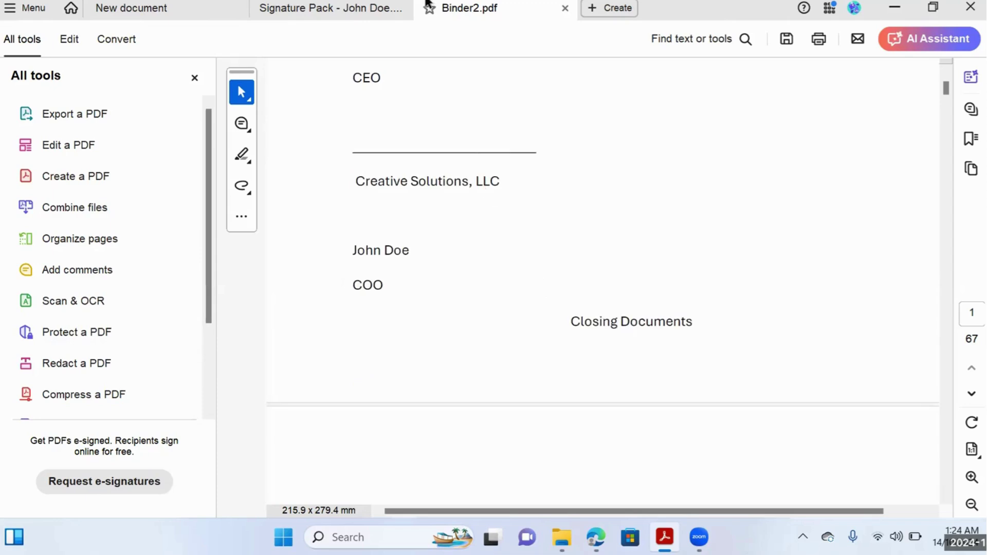
pyautogui.scroll(2, 480, 187)
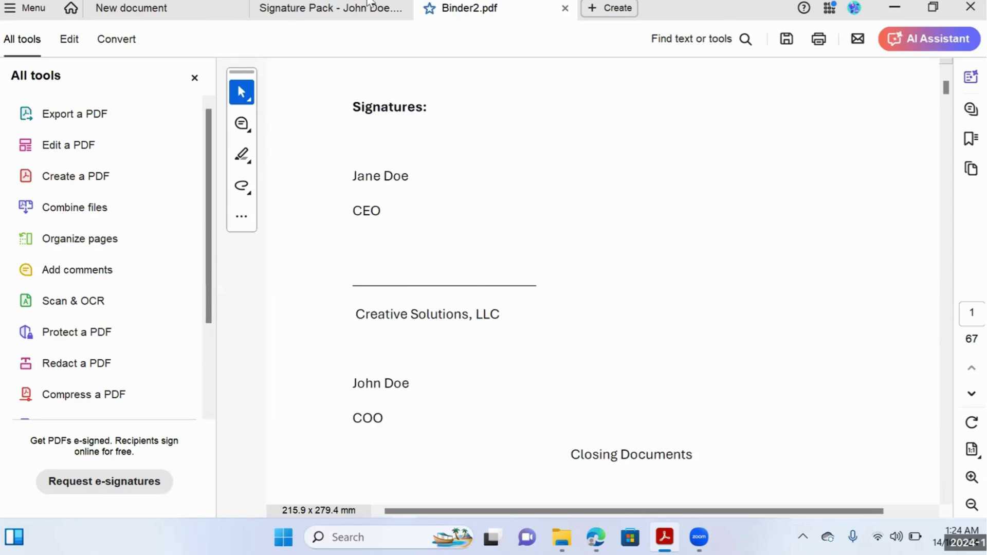
pyautogui.click(342, 9)
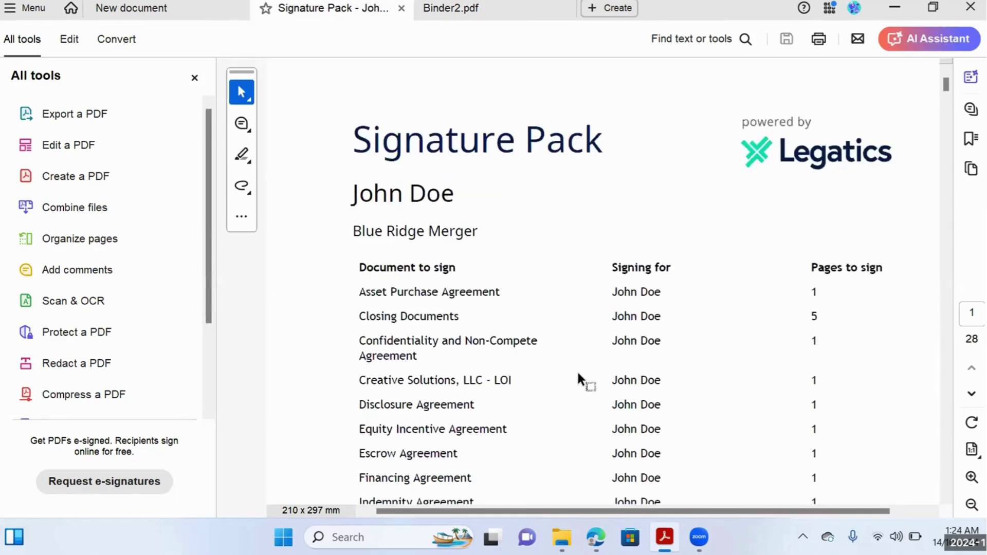
pyautogui.scroll(-2, 578, 373)
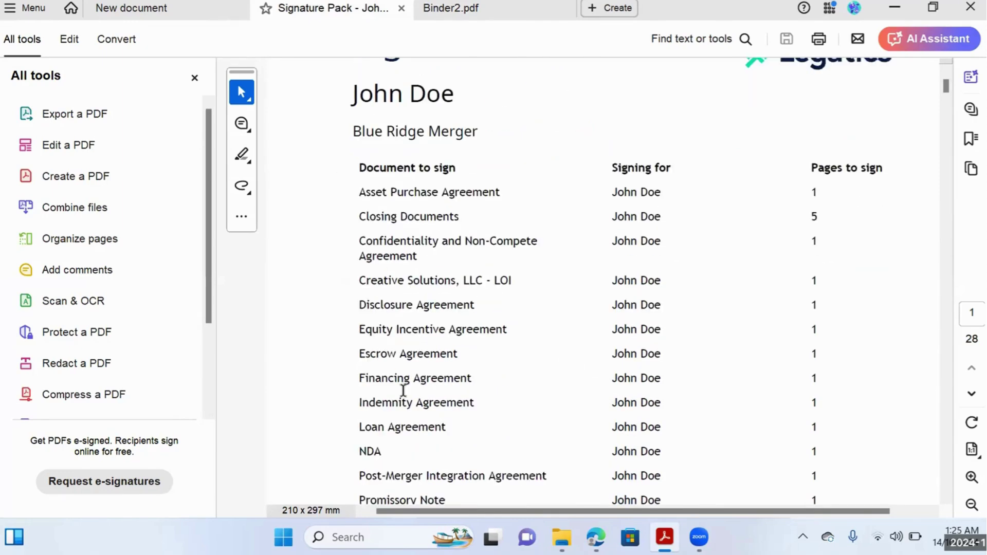
pyautogui.scroll(-1, 513, 323)
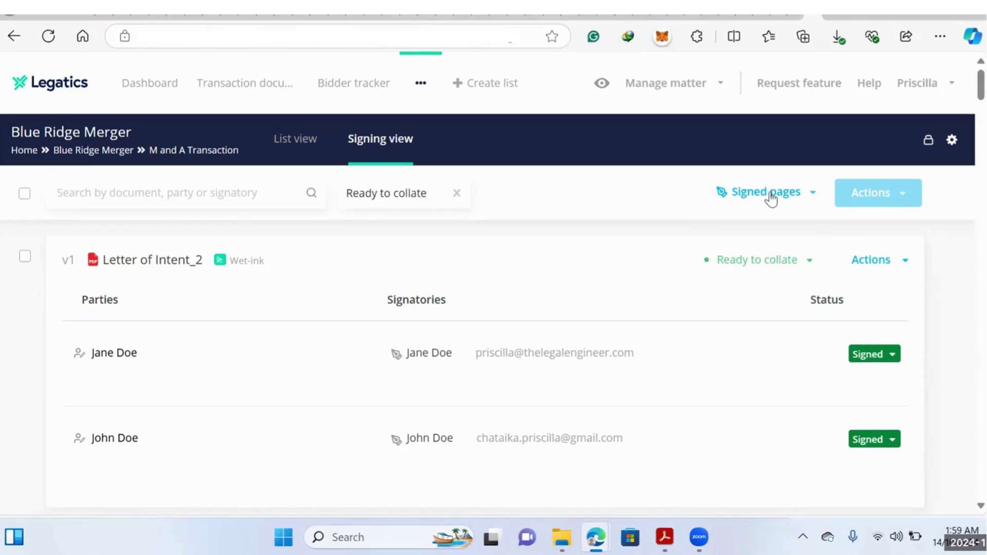
# Step: In Legatics, upload the second signatory's Signature Pack PDF as signed pages and start matching the detected signature pages
pyautogui.click(765, 194)
pyautogui.click(756, 236)
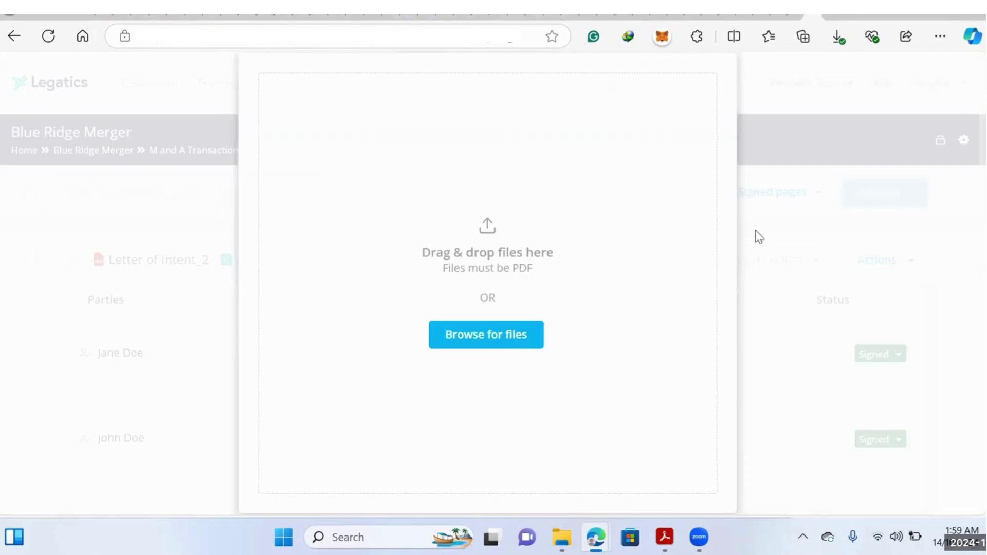
pyautogui.click(512, 335)
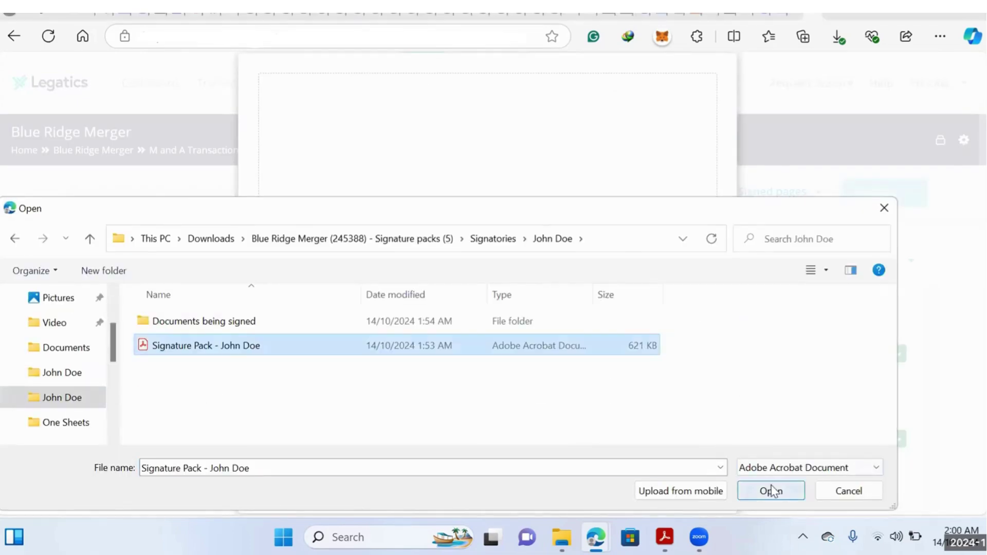
pyautogui.click(771, 488)
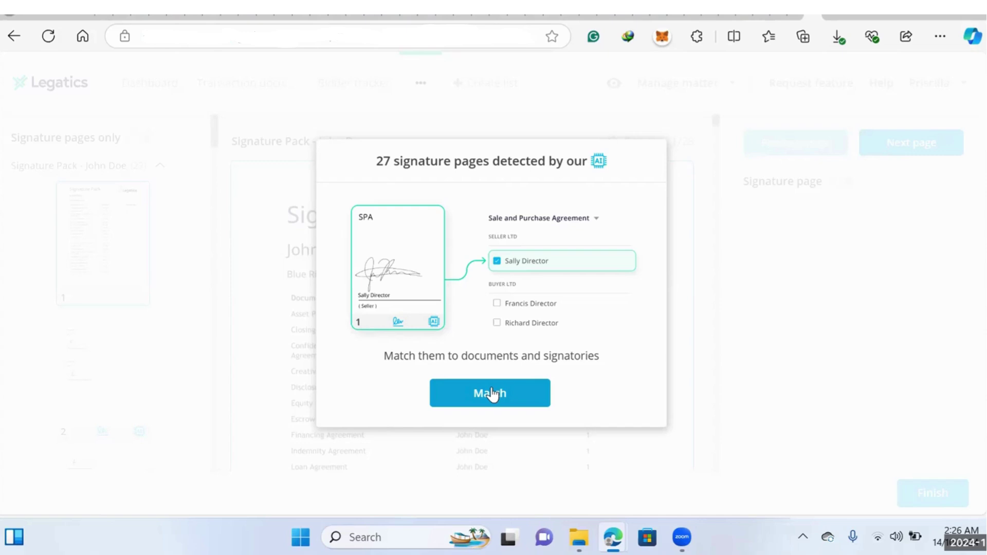
pyautogui.click(491, 393)
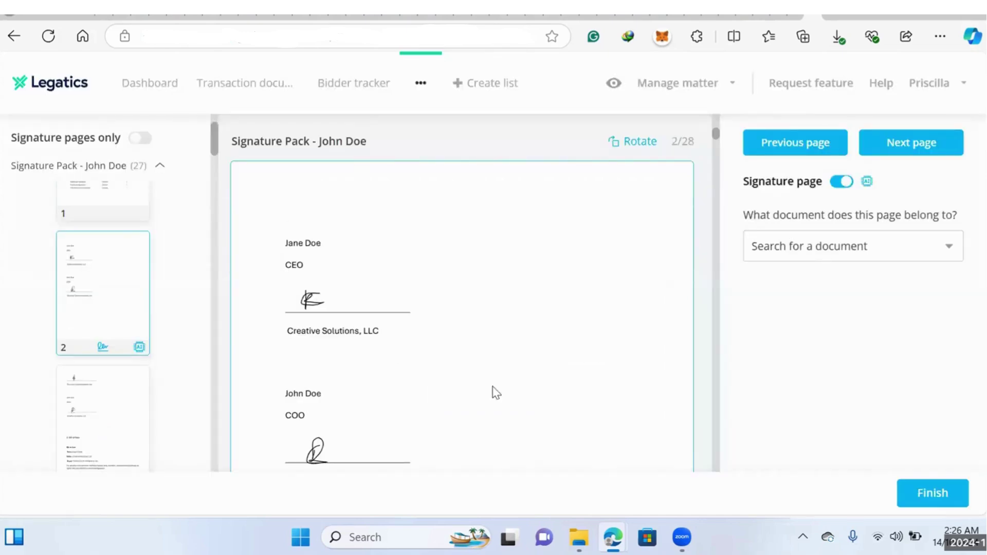
# Step: Check the document title in page 2's footer and assign that signature page to the Asset Purchase Agreement
pyautogui.scroll(-2, 493, 394)
pyautogui.scroll(2, 318, 205)
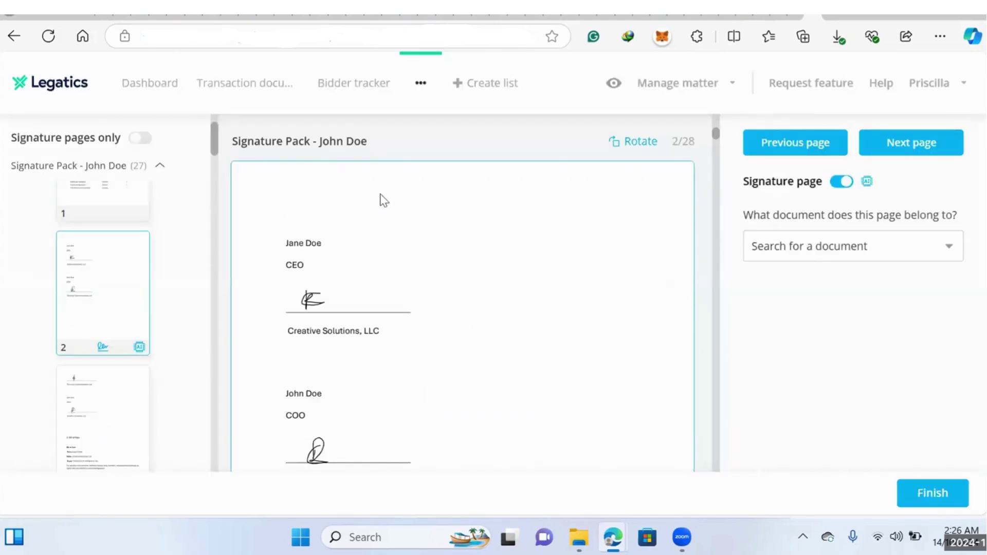
pyautogui.scroll(-2, 377, 238)
pyautogui.click(753, 247)
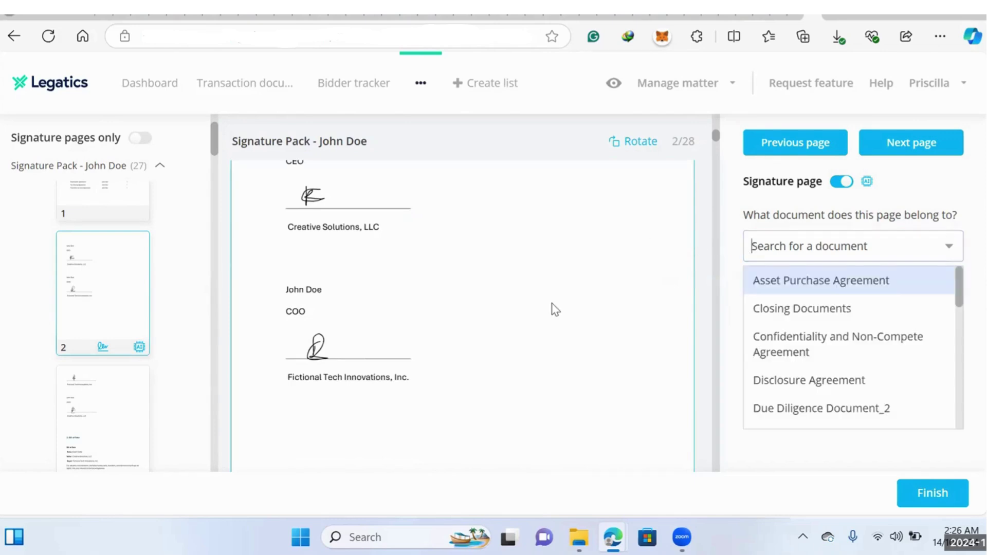
pyautogui.scroll(2, 555, 310)
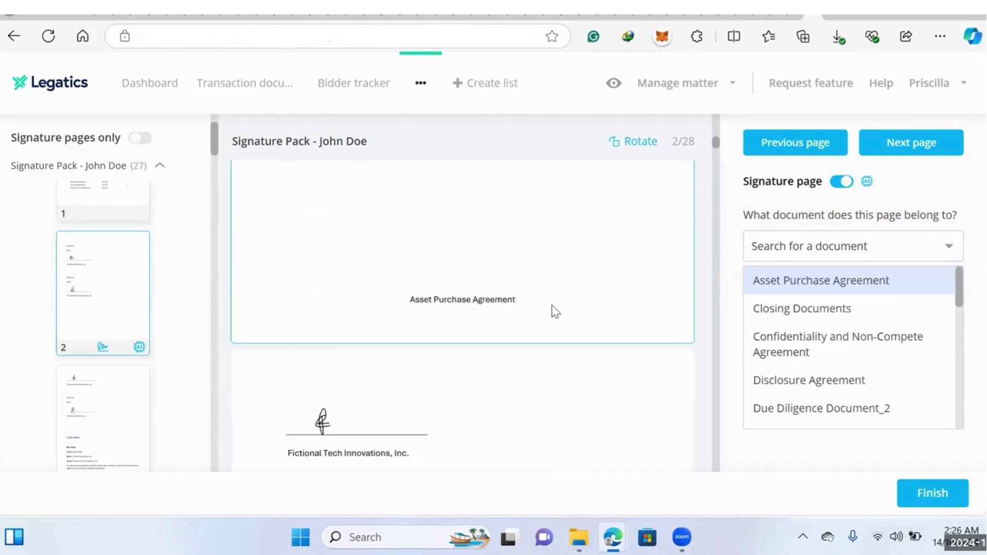
pyautogui.click(777, 284)
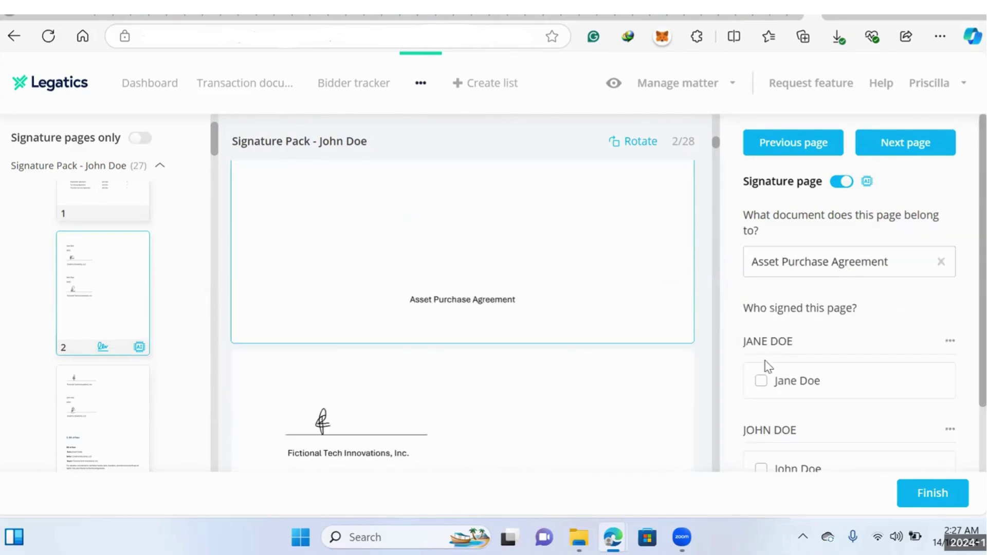
# Step: Mark both the CEO and the COO as having signed the Asset Purchase Agreement signature page
pyautogui.scroll(2, 554, 275)
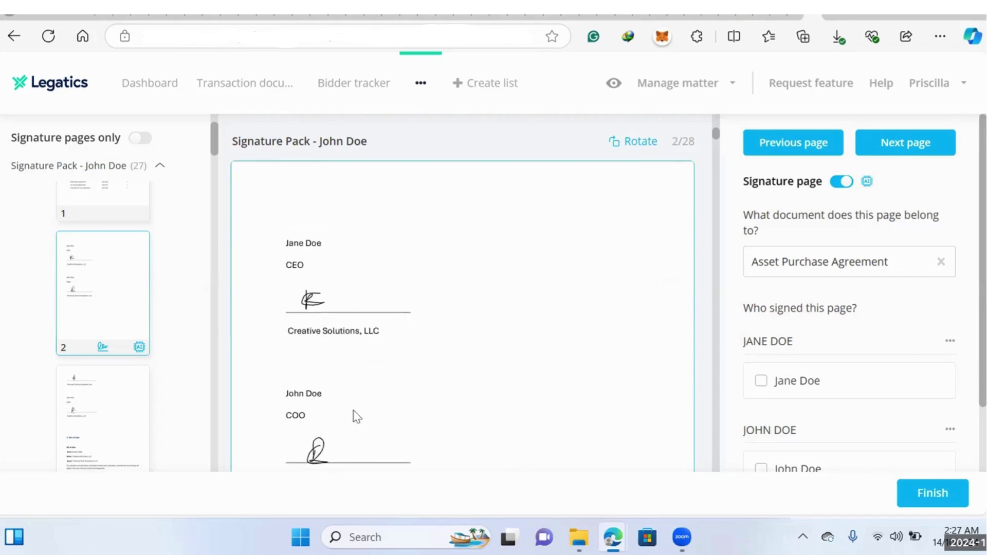
pyautogui.click(761, 381)
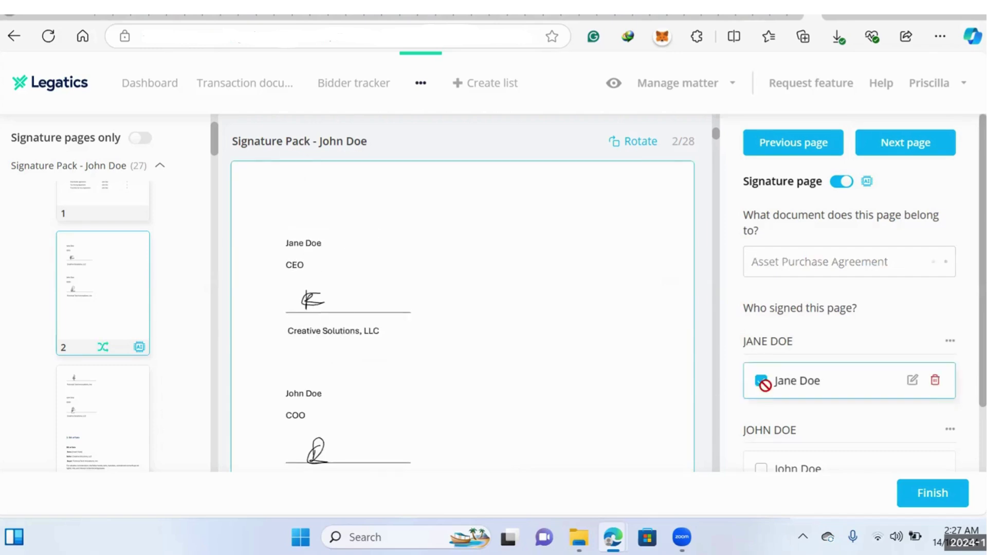
pyautogui.scroll(-1, 765, 385)
pyautogui.click(762, 390)
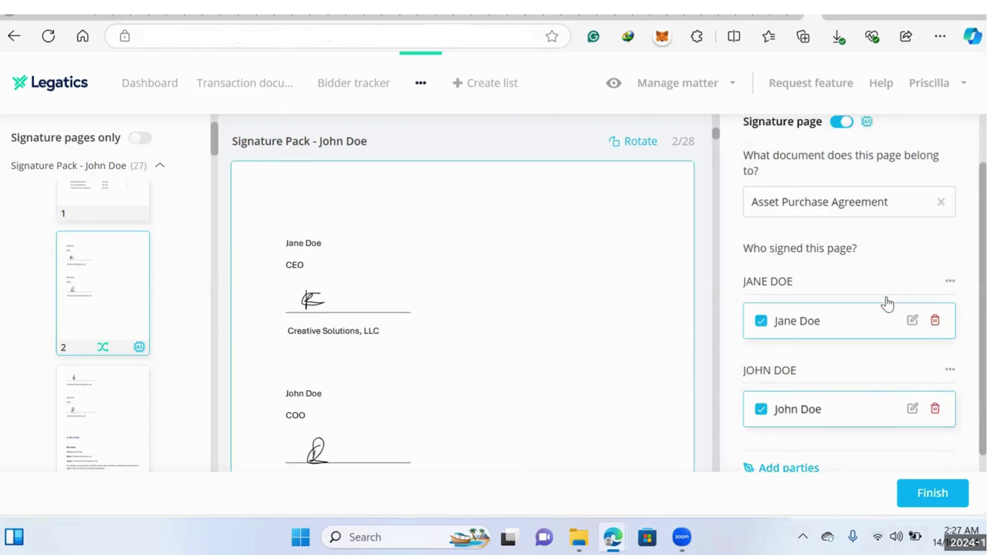
pyautogui.scroll(2, 920, 164)
# Step: Go to page 3 of the signature pack and assign it to Closing Documents
pyautogui.click(918, 150)
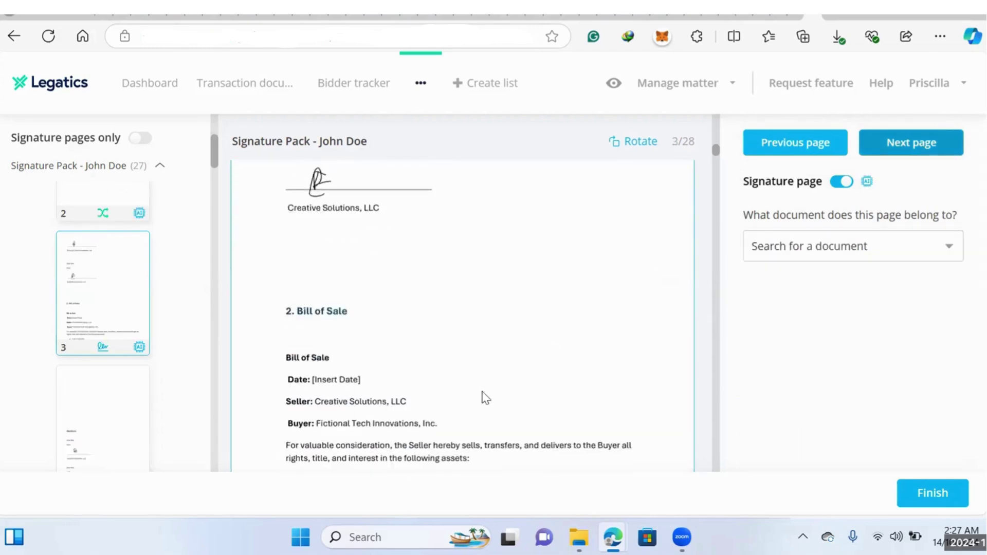
pyautogui.scroll(-4, 486, 399)
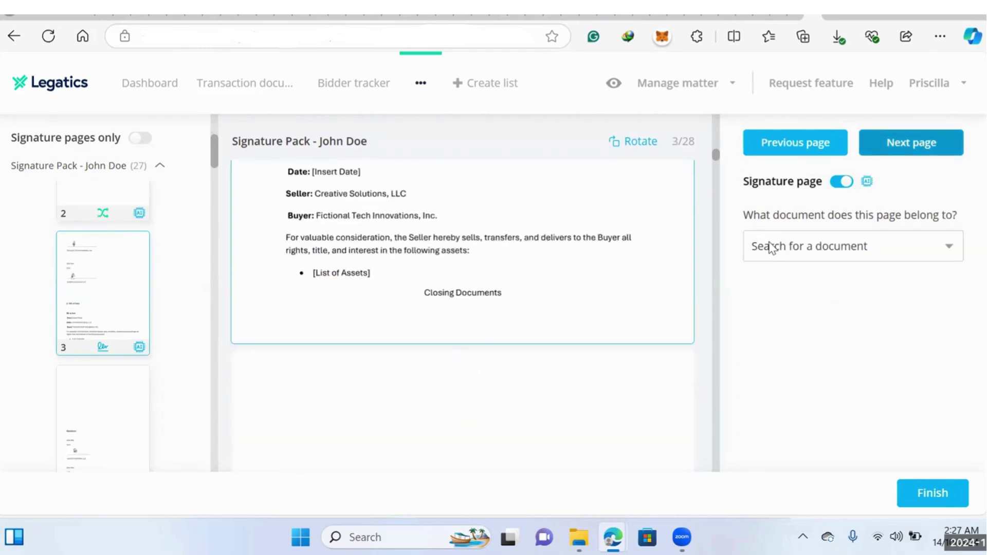
pyautogui.click(769, 247)
pyautogui.click(805, 310)
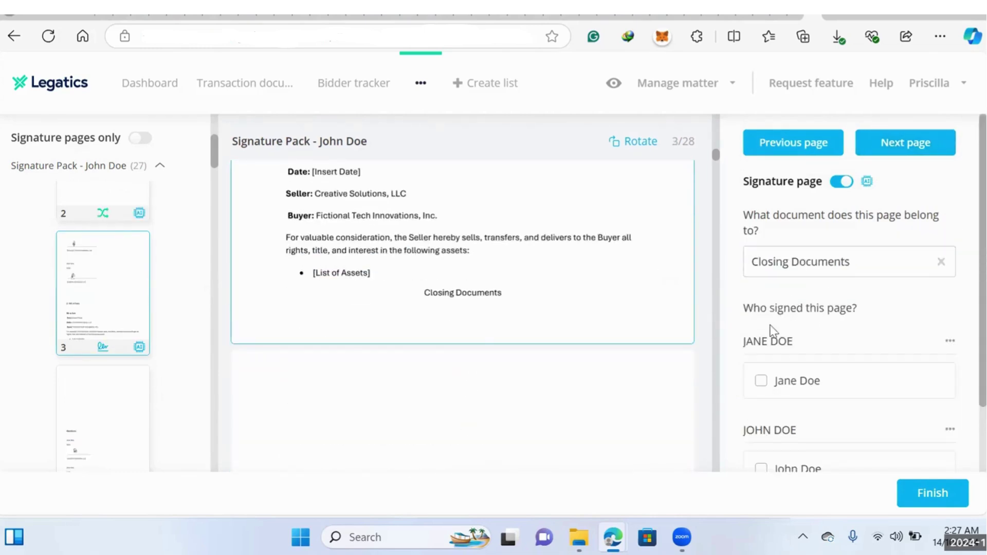
# Step: Mark both listed signatories as having signed the Closing Documents signature page
pyautogui.click(761, 382)
pyautogui.scroll(-1, 760, 379)
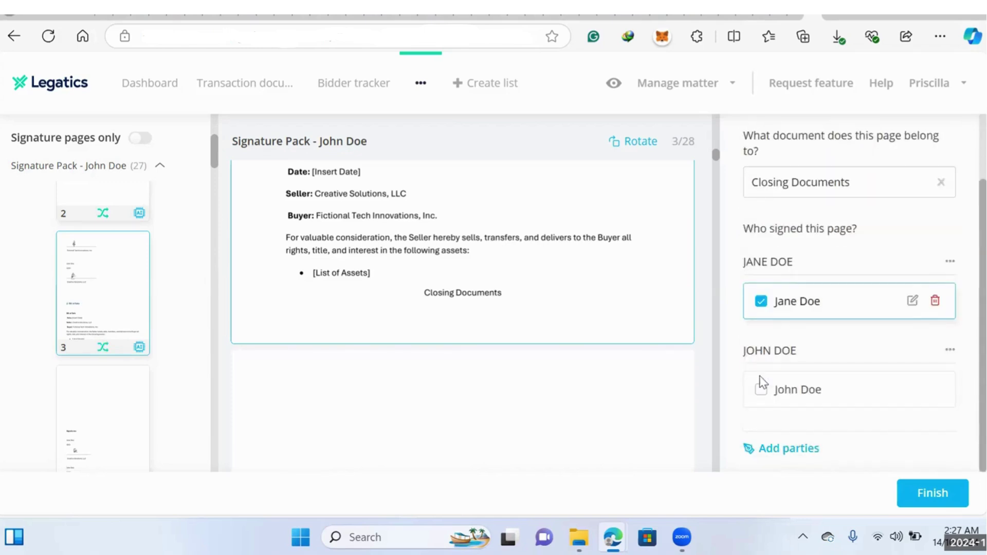
pyautogui.click(761, 387)
pyautogui.scroll(2, 822, 301)
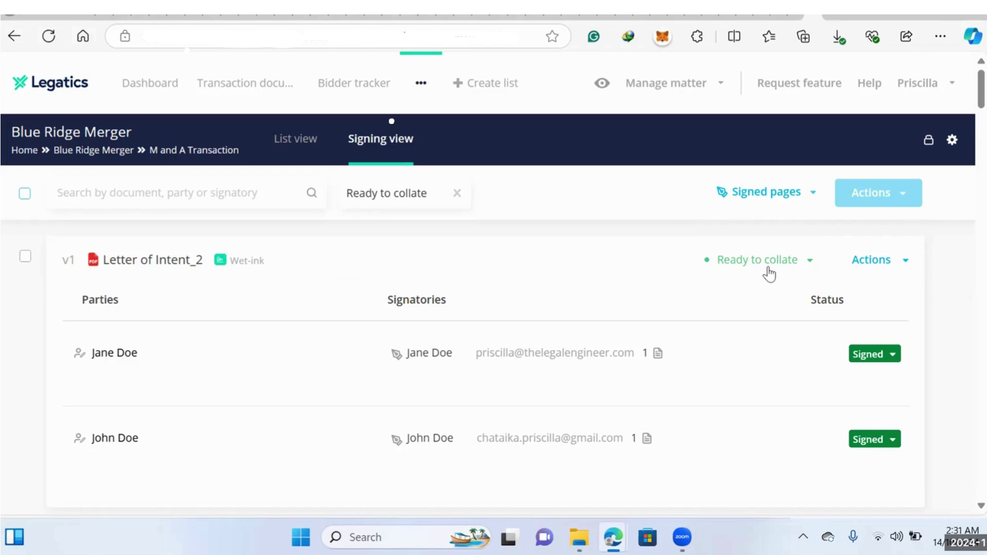
# Step: Select all documents that are ready to collate, start collating them, and open the draft executed versions for editing
pyautogui.click(24, 194)
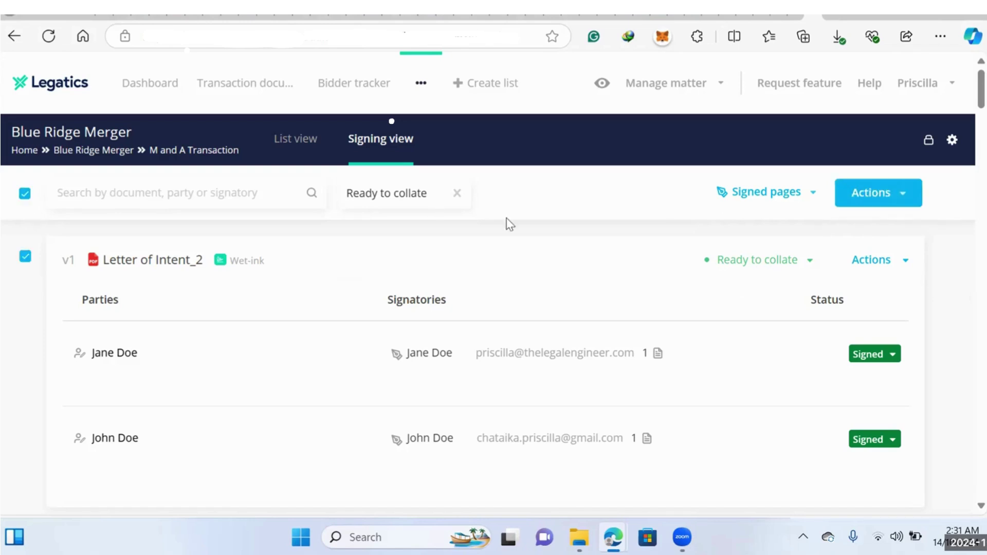
pyautogui.click(849, 202)
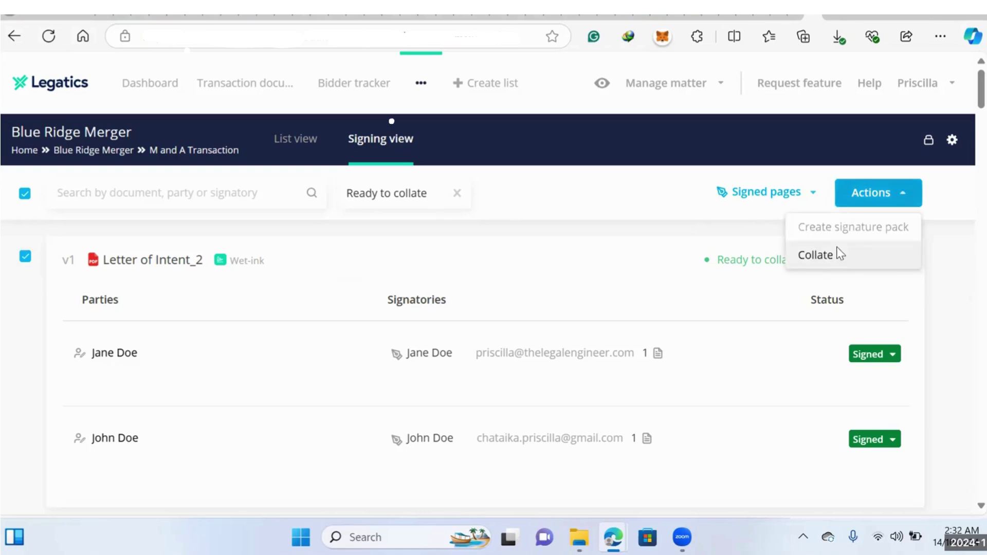
pyautogui.click(838, 254)
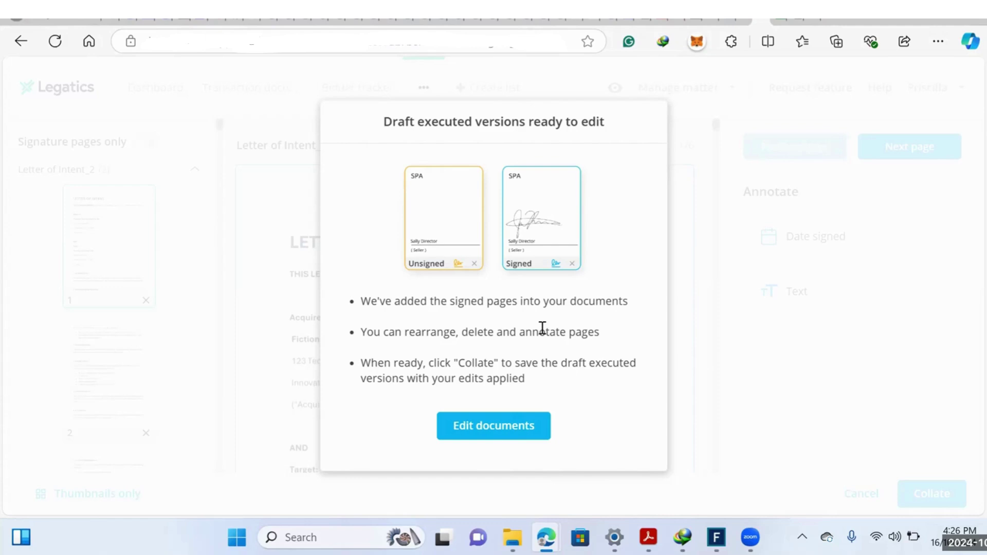
pyautogui.click(530, 426)
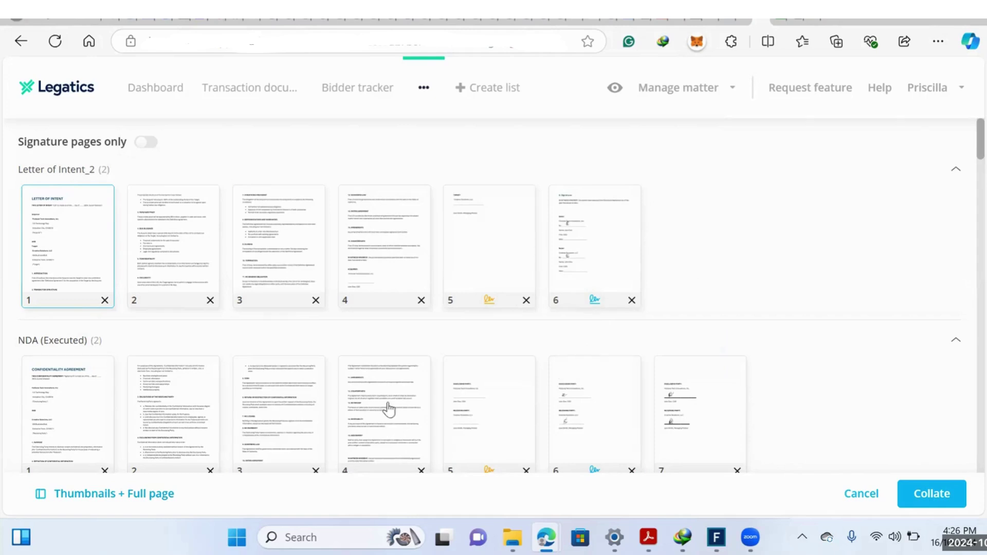
# Step: Review the page thumbnails of the draft executed documents and collate them into executed PDF versions
pyautogui.scroll(-6, 347, 393)
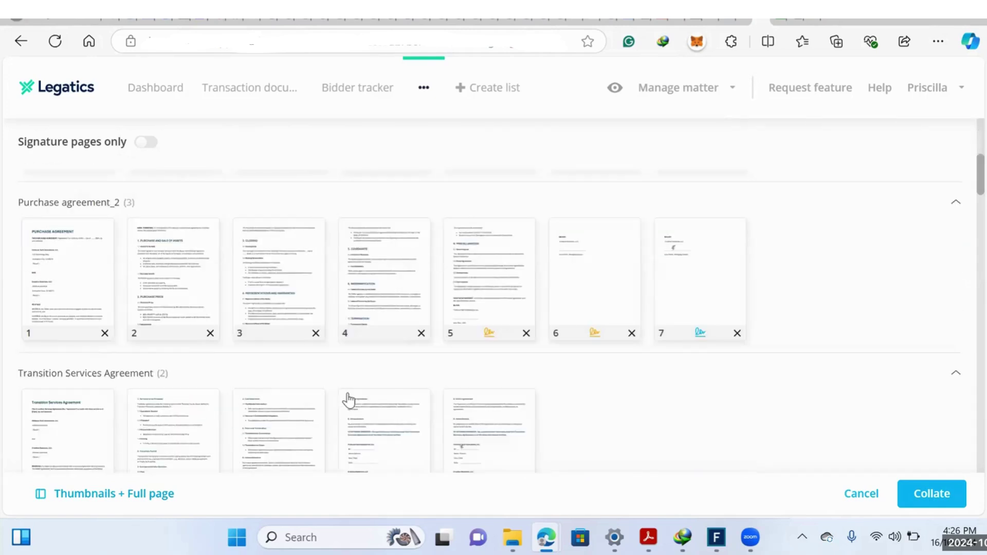
pyautogui.scroll(-2, 348, 400)
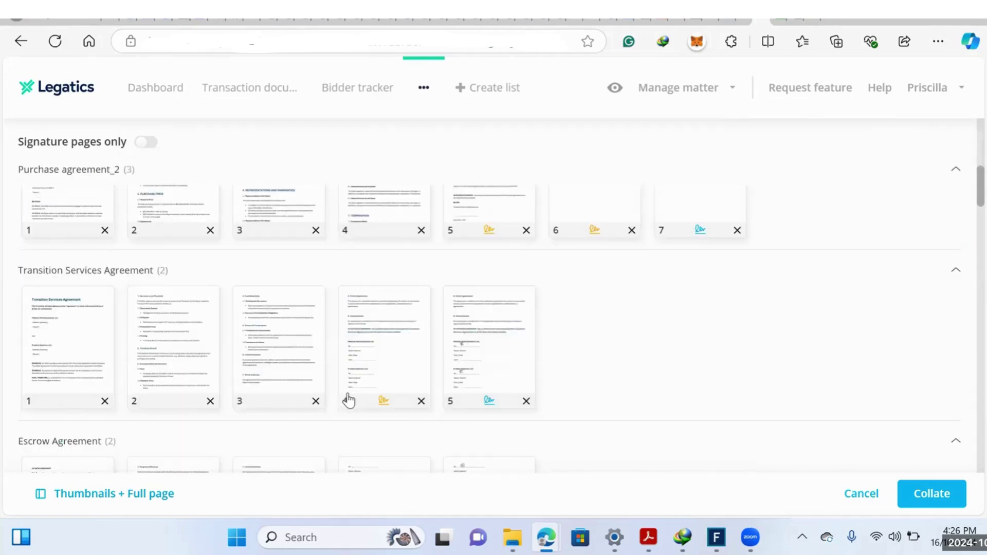
pyautogui.scroll(-2, 348, 401)
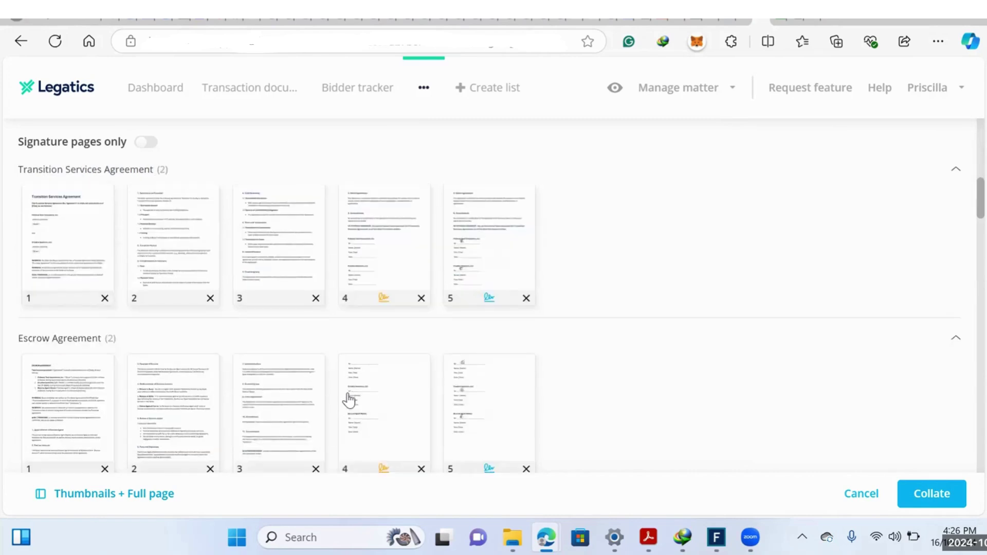
pyautogui.scroll(-5, 381, 358)
pyautogui.scroll(-4, 394, 359)
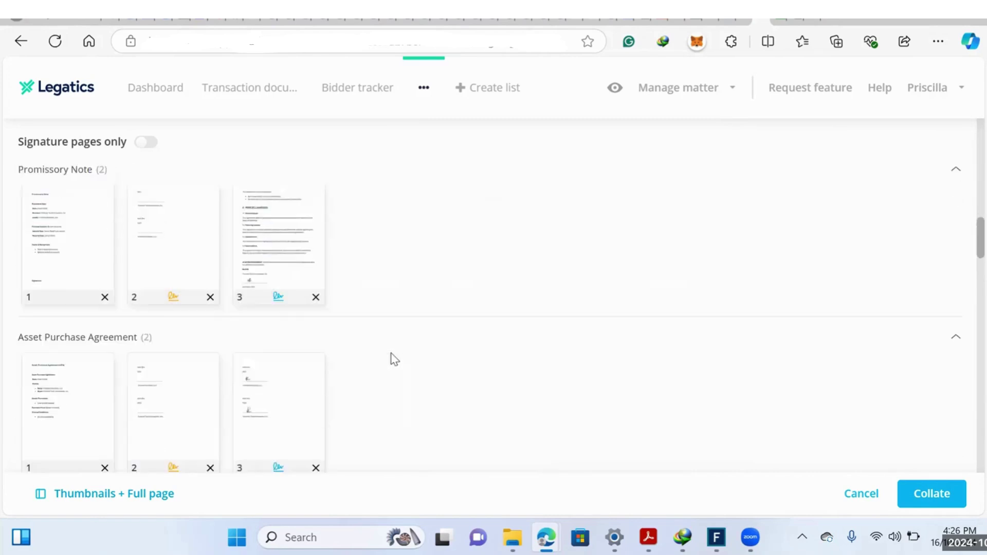
pyautogui.click(925, 495)
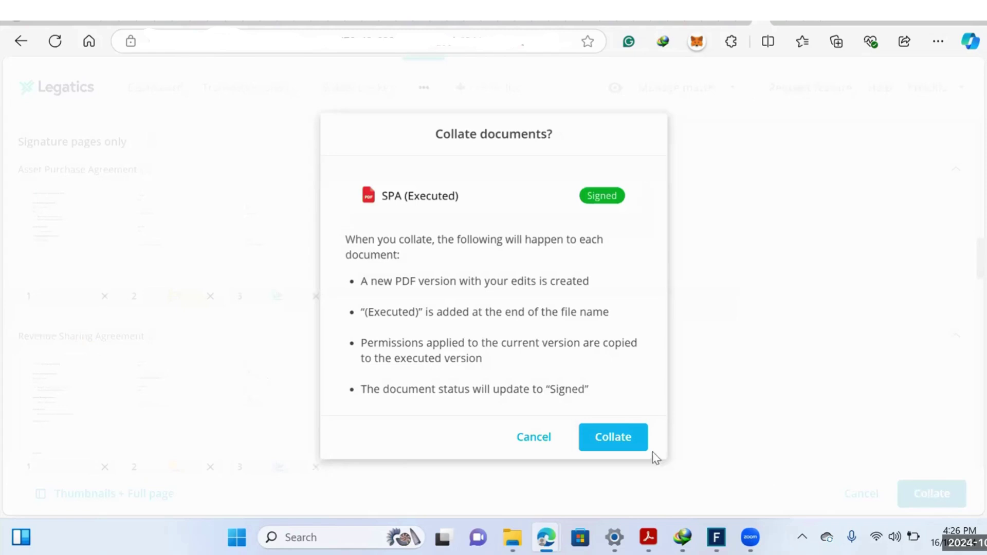
pyautogui.click(627, 451)
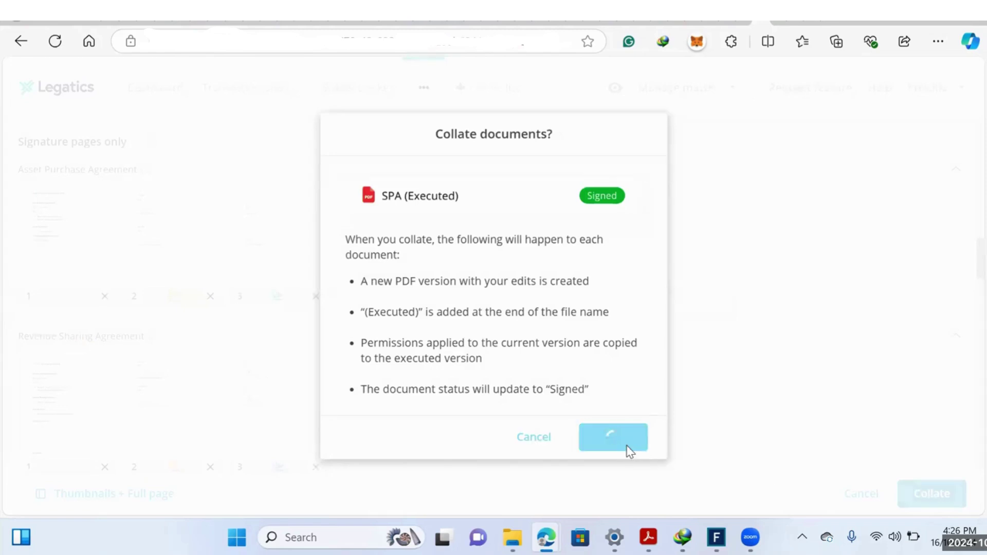
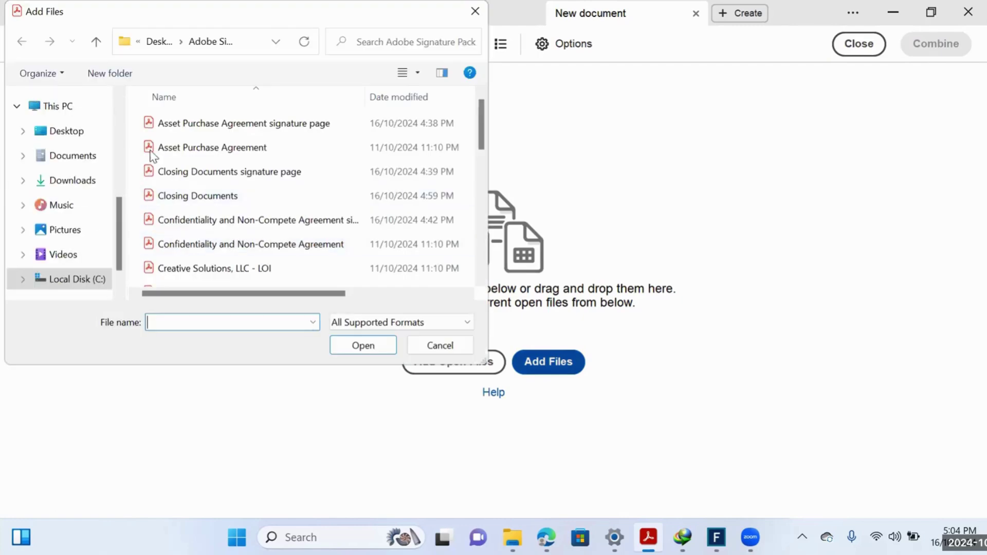
# Step: In Adobe Acrobat, add the Signature pack PDF to Combine files and expand it into individual pages
pyautogui.scroll(-5, 154, 164)
pyautogui.click(220, 234)
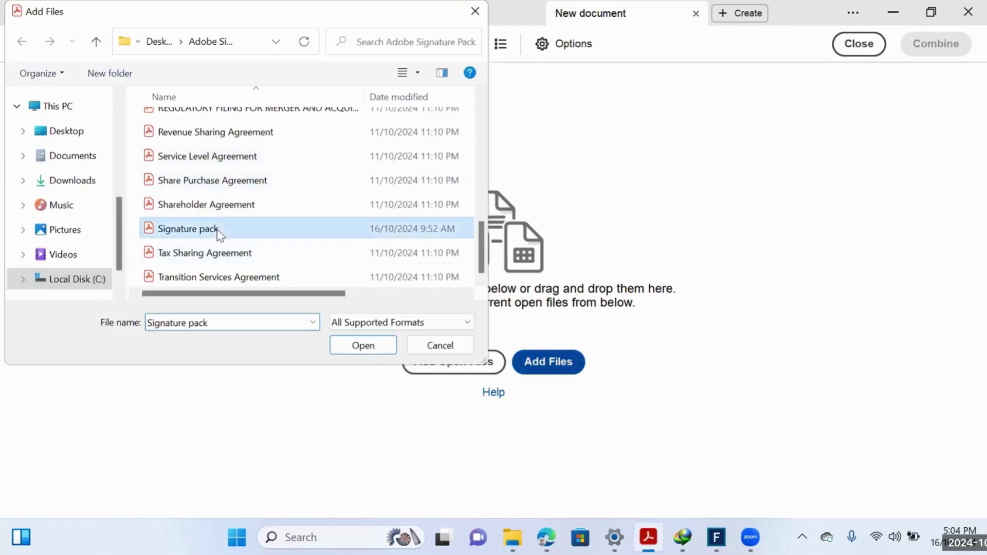
pyautogui.click(374, 346)
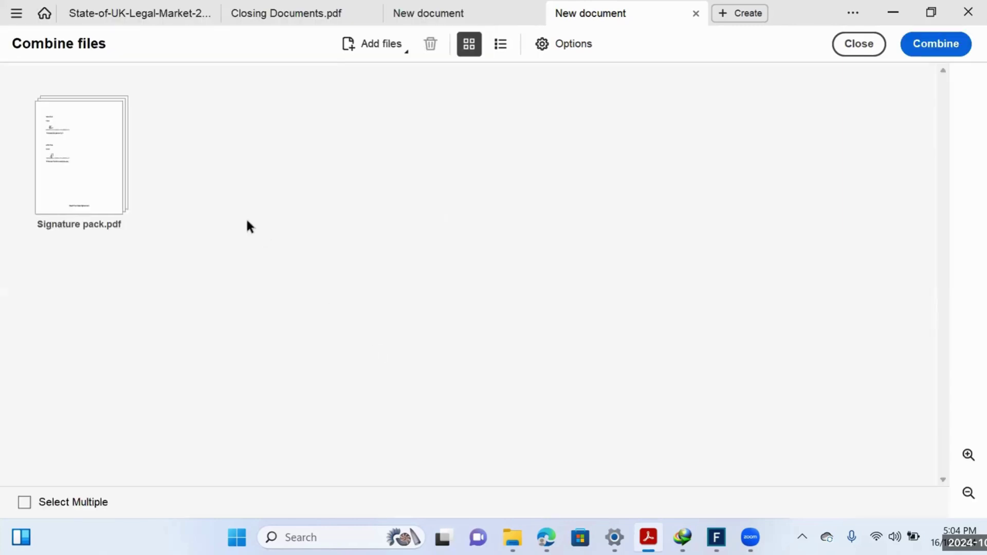
pyautogui.moveTo(146, 126)
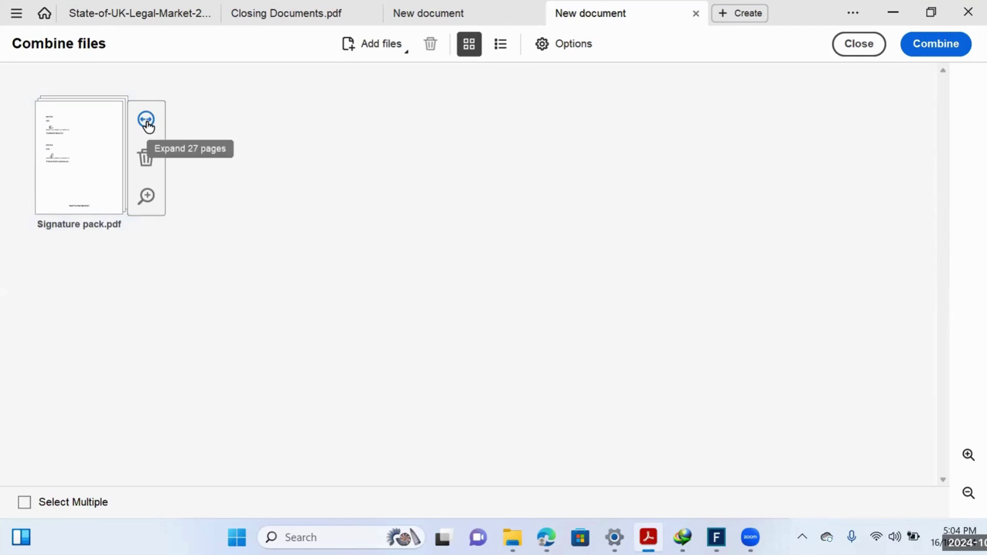
pyautogui.click(147, 121)
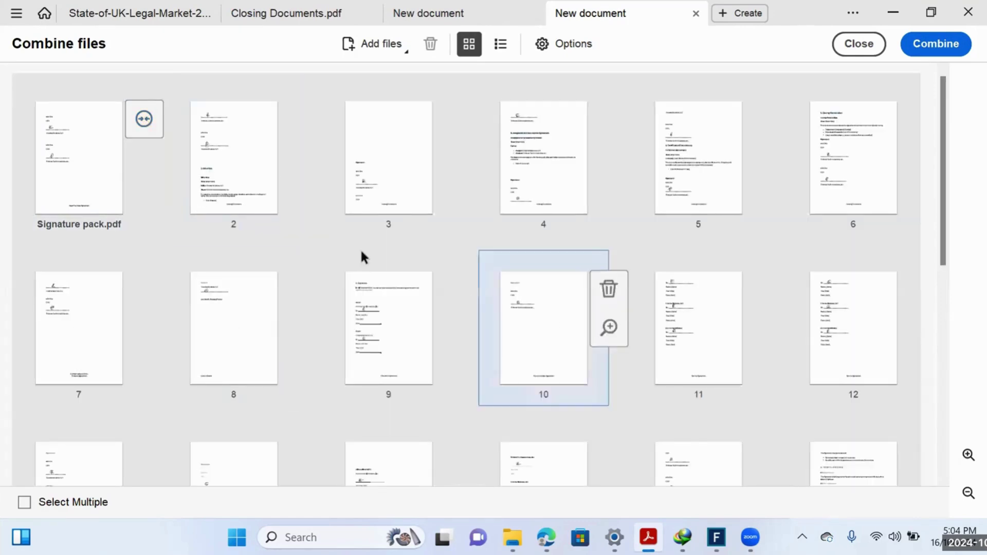
# Step: Delete pages 27, 26, 25, 13 and 15 of the Signature pack from the combine set
pyautogui.scroll(-8, 837, 363)
pyautogui.moveTo(425, 363)
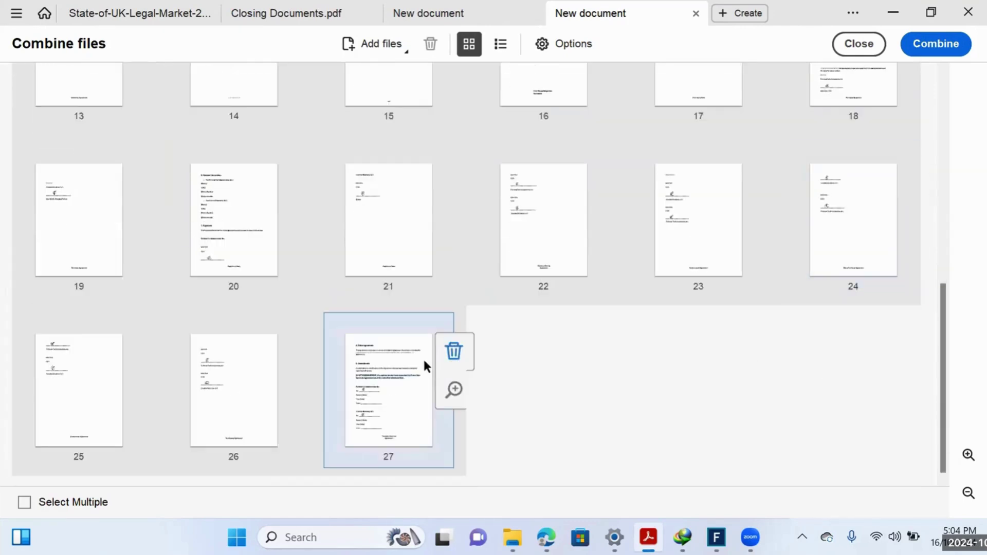
pyautogui.click(452, 351)
pyautogui.moveTo(261, 352)
pyautogui.click(298, 350)
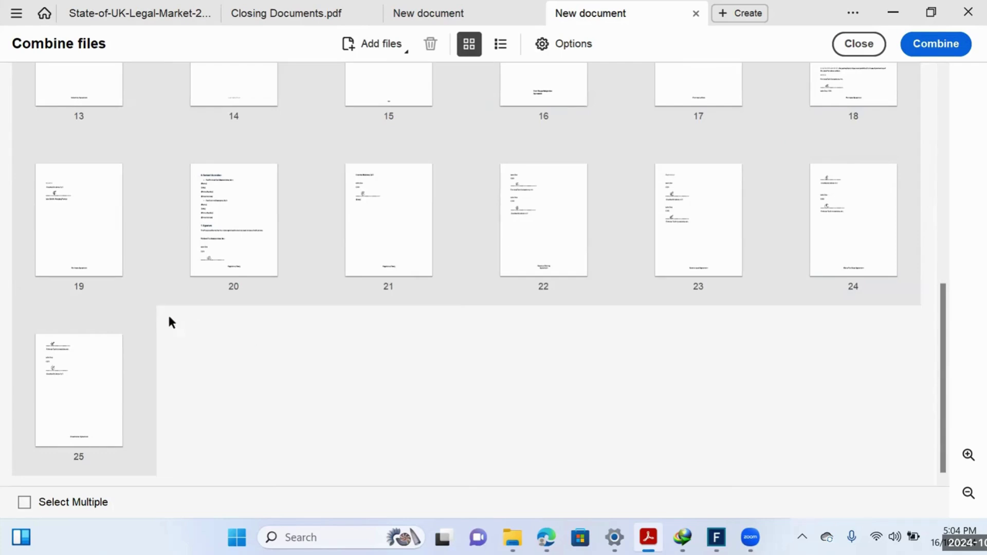
pyautogui.click(146, 353)
pyautogui.moveTo(107, 163)
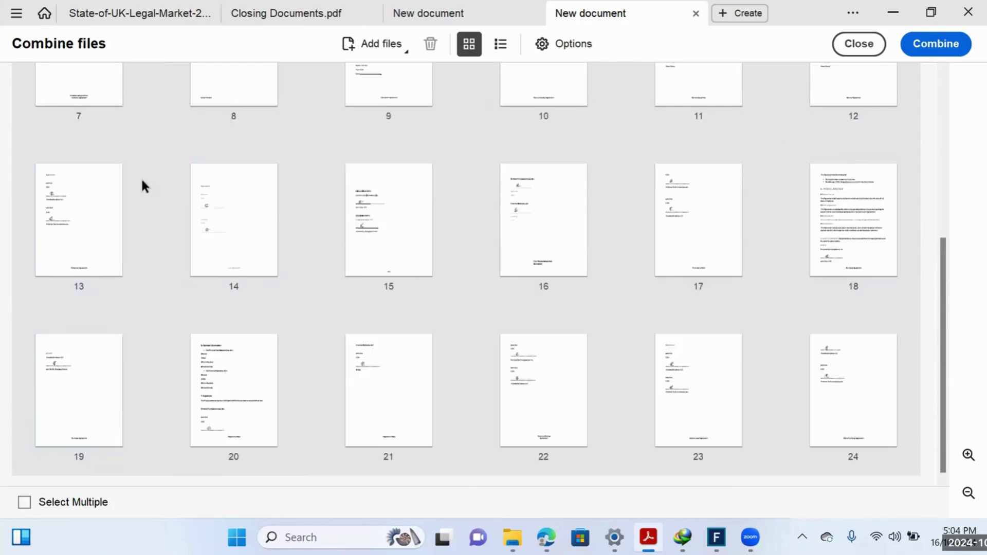
pyautogui.click(146, 184)
pyautogui.moveTo(256, 179)
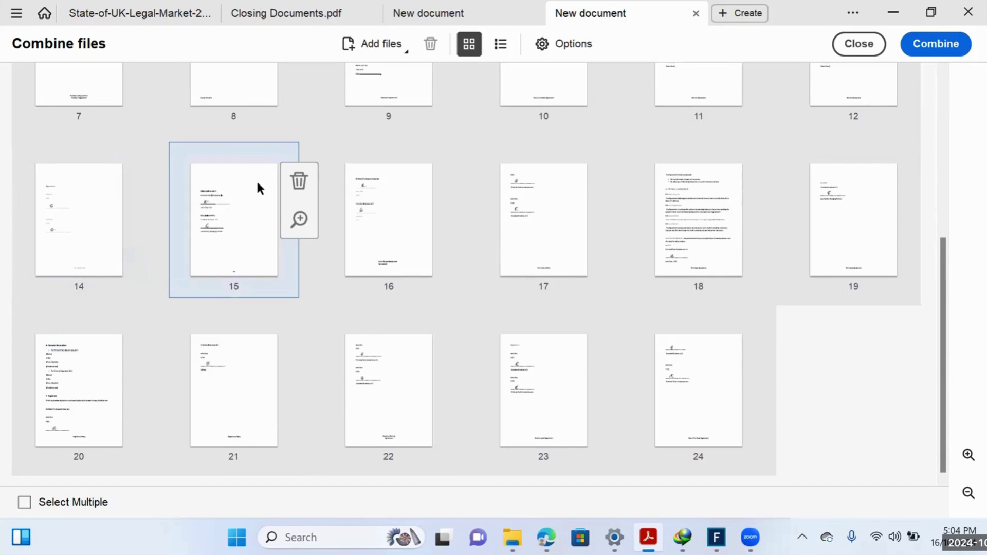
pyautogui.click(298, 183)
pyautogui.moveTo(384, 282)
pyautogui.scroll(5, 385, 282)
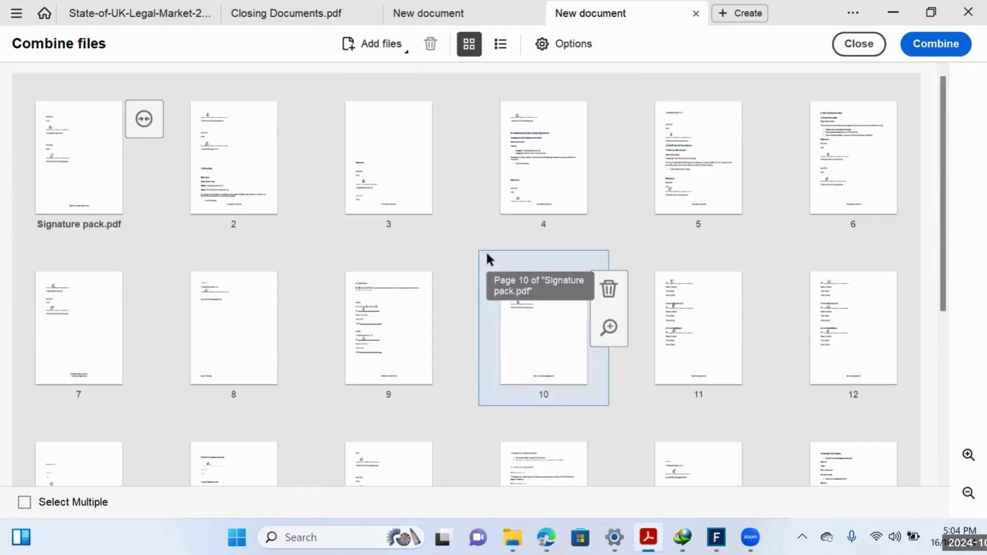
pyautogui.scroll(-3, 668, 295)
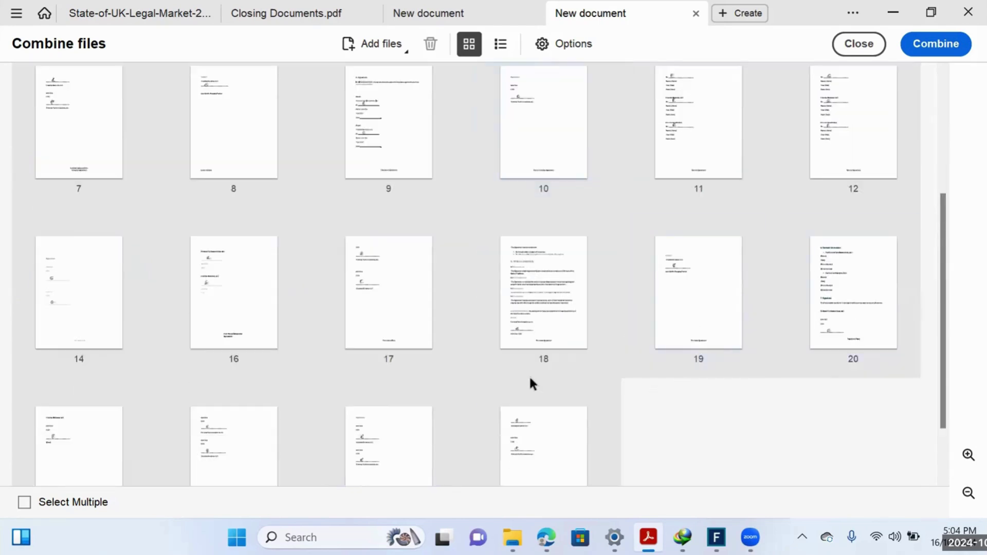
pyautogui.scroll(3, 437, 309)
pyautogui.moveTo(42, 183)
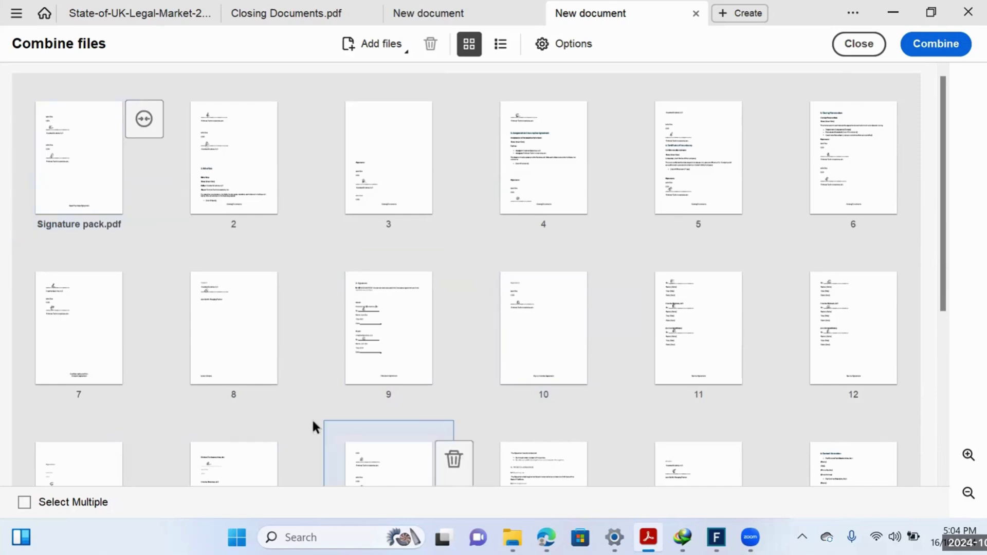
# Step: In File Explorer's Adobe Signature Pack folder, locate the Asset Purchase Agreement and Closing Documents signature page files
pyautogui.click(513, 537)
pyautogui.scroll(5, 388, 183)
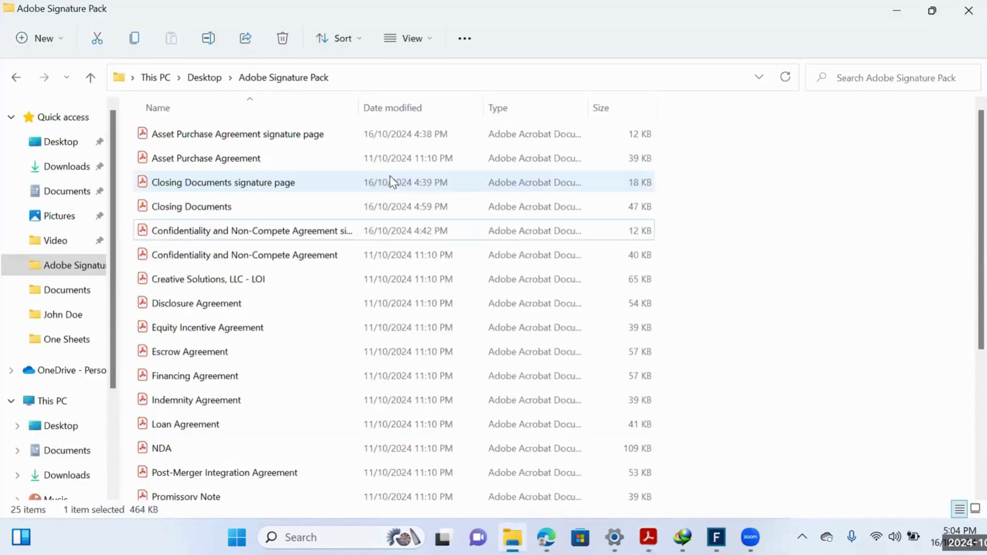
pyautogui.click(283, 143)
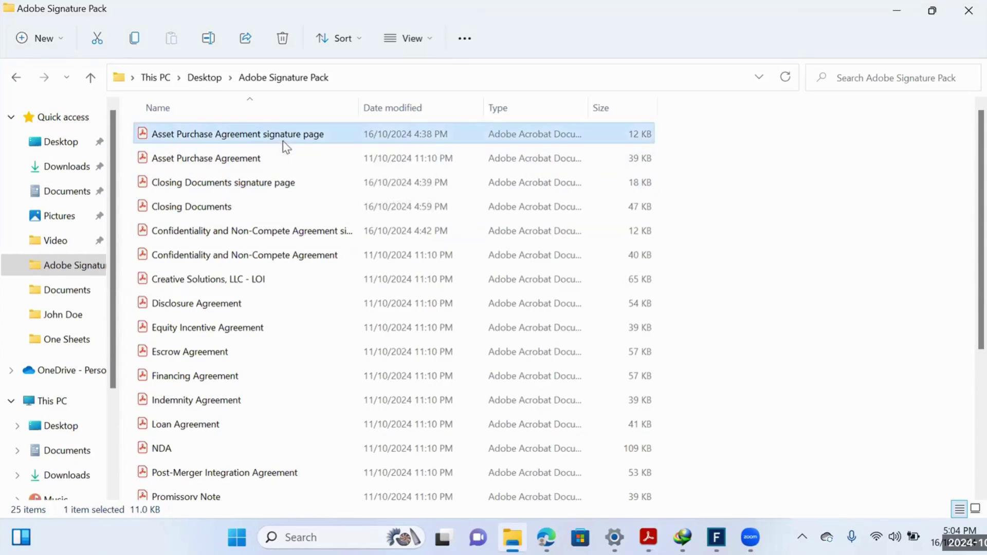
pyautogui.click(302, 185)
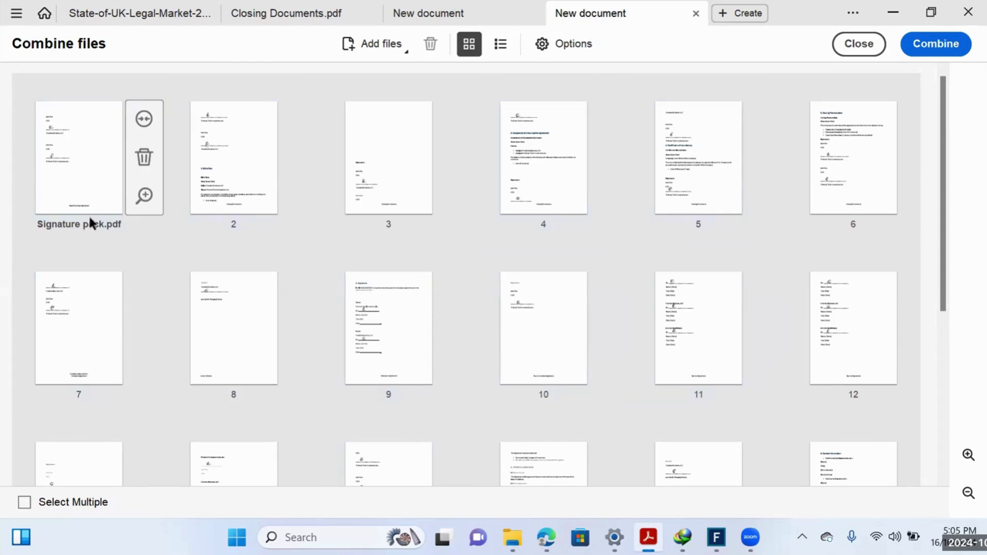
# Step: Back in Adobe Acrobat, delete the first page of the expanded Signature pack
pyautogui.click(145, 159)
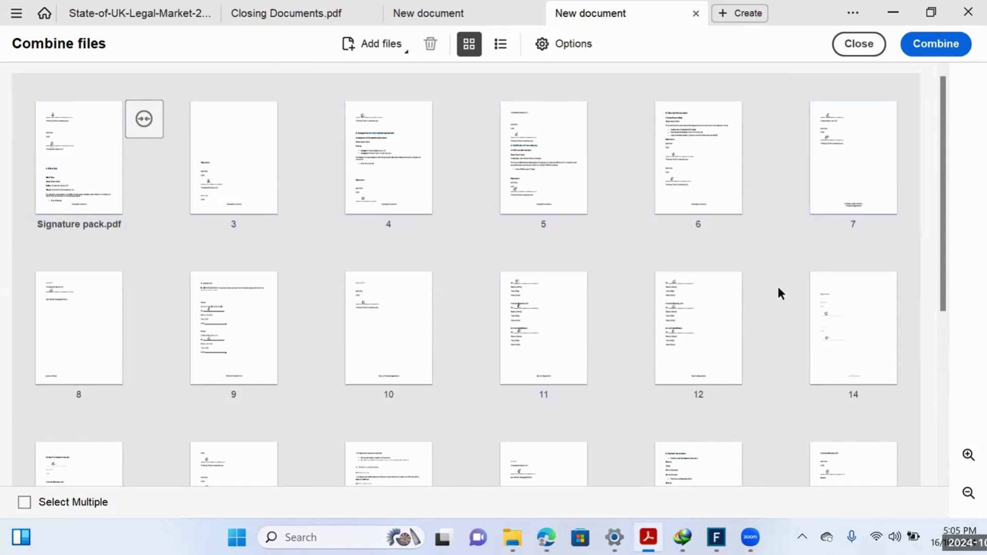
pyautogui.moveTo(546, 537)
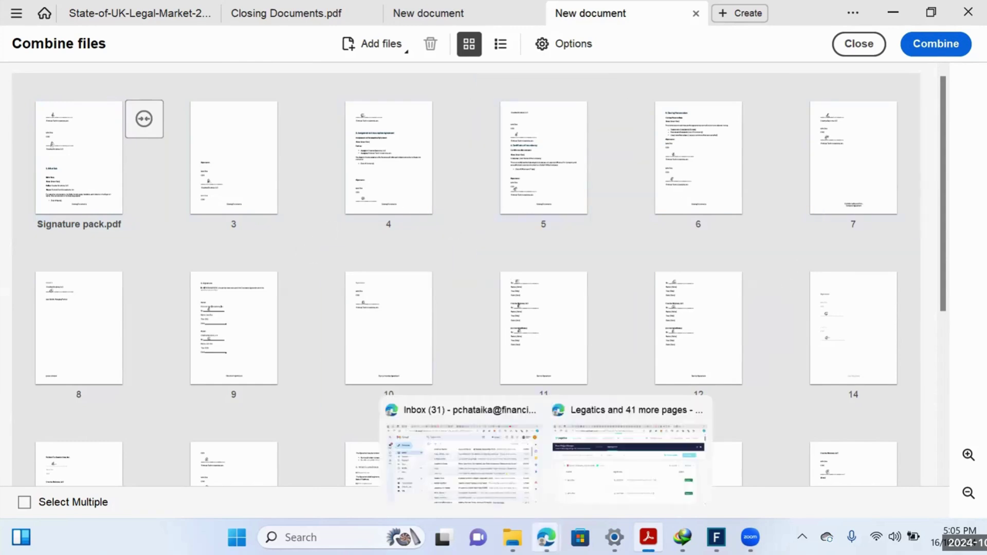
pyautogui.click(522, 470)
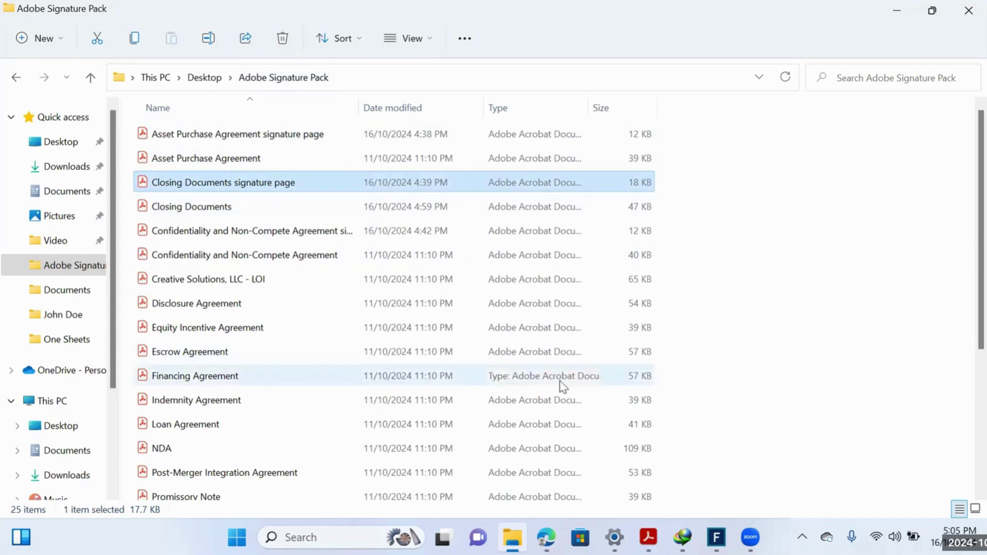
# Step: In Adobe Acrobat, start a Combine files set with the Asset Purchase Agreement and Asset Purchase Agreement signature page PDFs
pyautogui.click(649, 537)
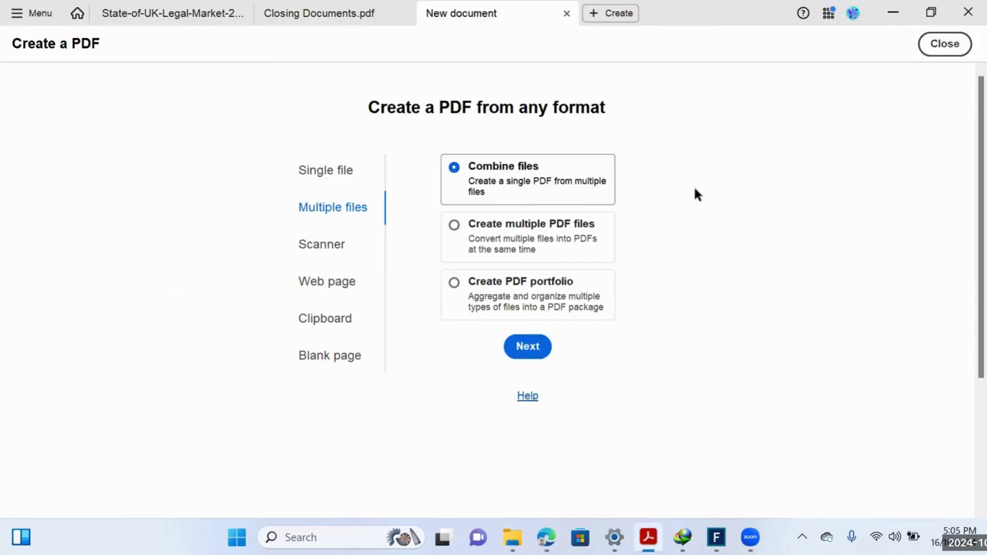
pyautogui.click(528, 354)
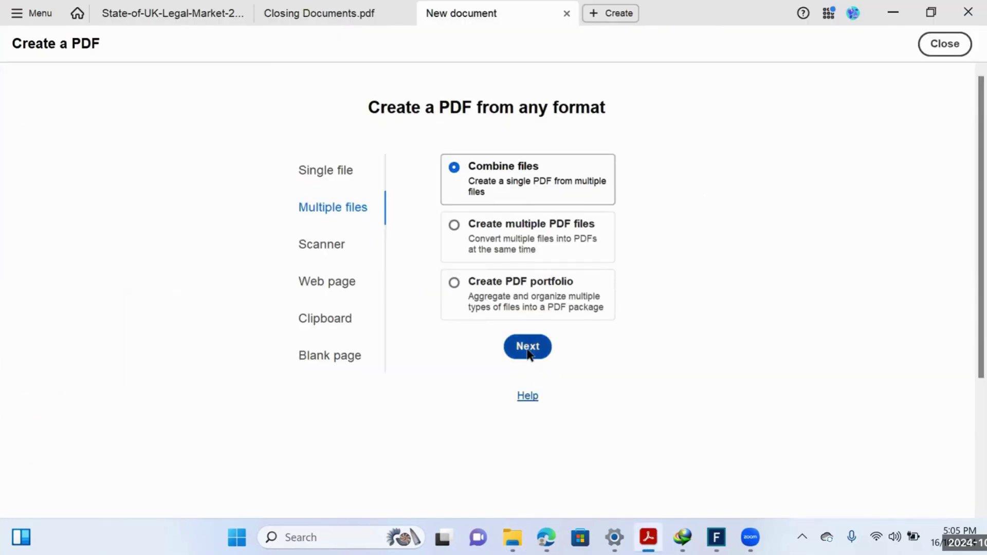
pyautogui.click(548, 362)
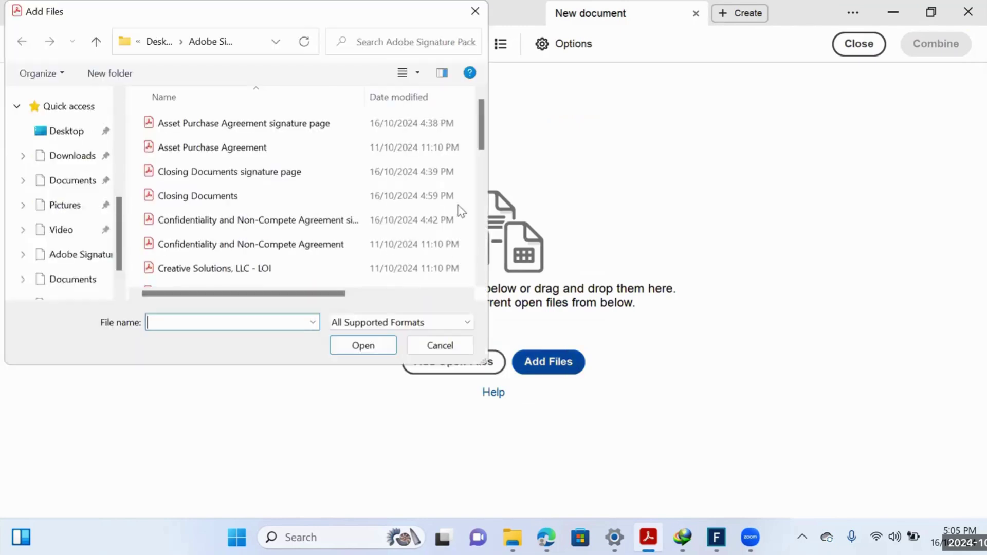
pyautogui.click(252, 145)
pyautogui.click(267, 125)
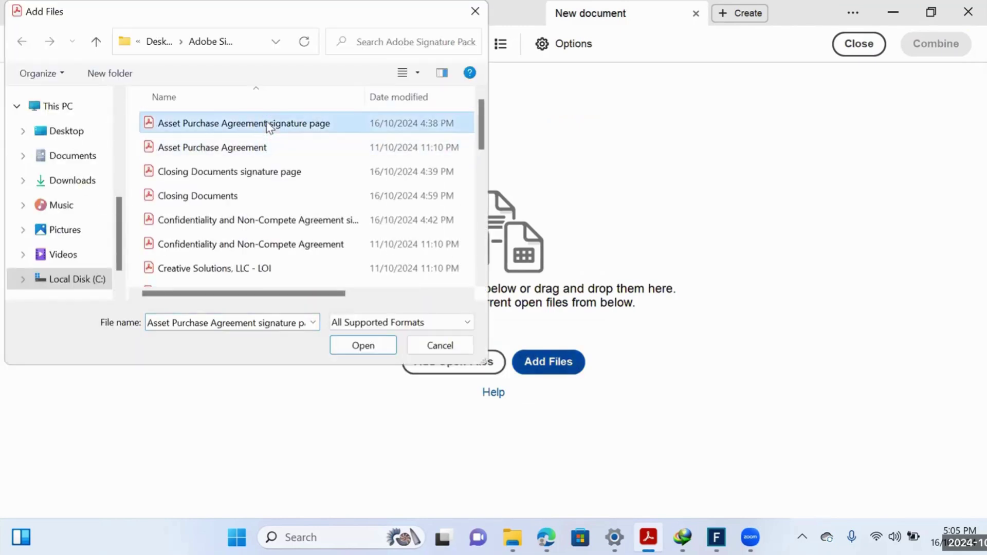
pyautogui.hotkey('shift', 'Down')
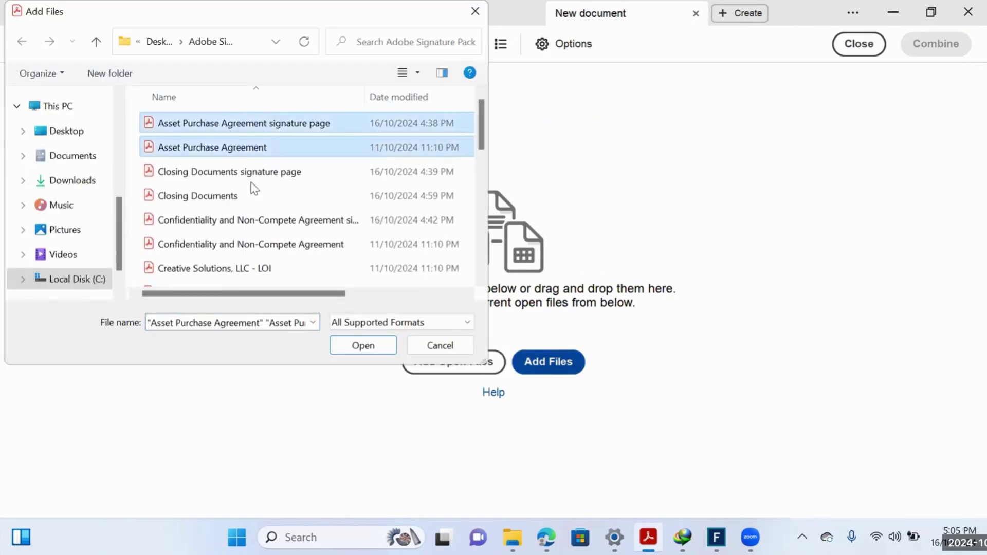
pyautogui.click(379, 351)
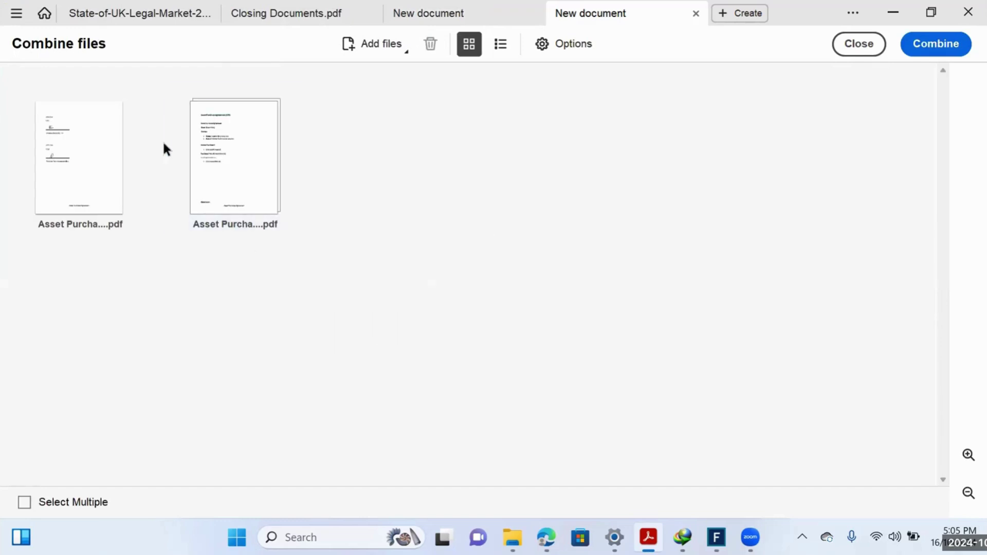
# Step: Remove the unsigned page 2 of the Asset Purchase Agreement and place the signed signature page after its first page
pyautogui.click(300, 119)
pyautogui.moveTo(347, 177)
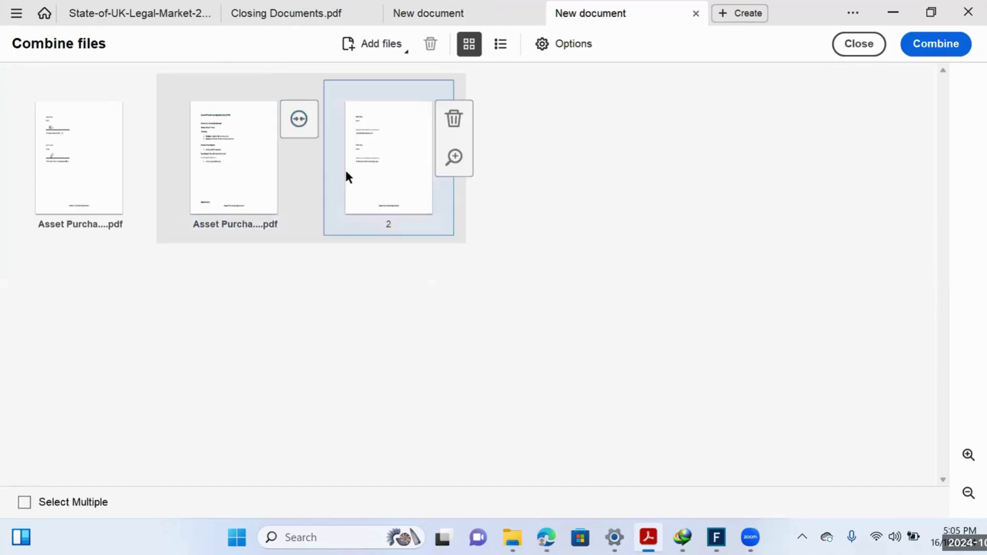
pyautogui.click(455, 120)
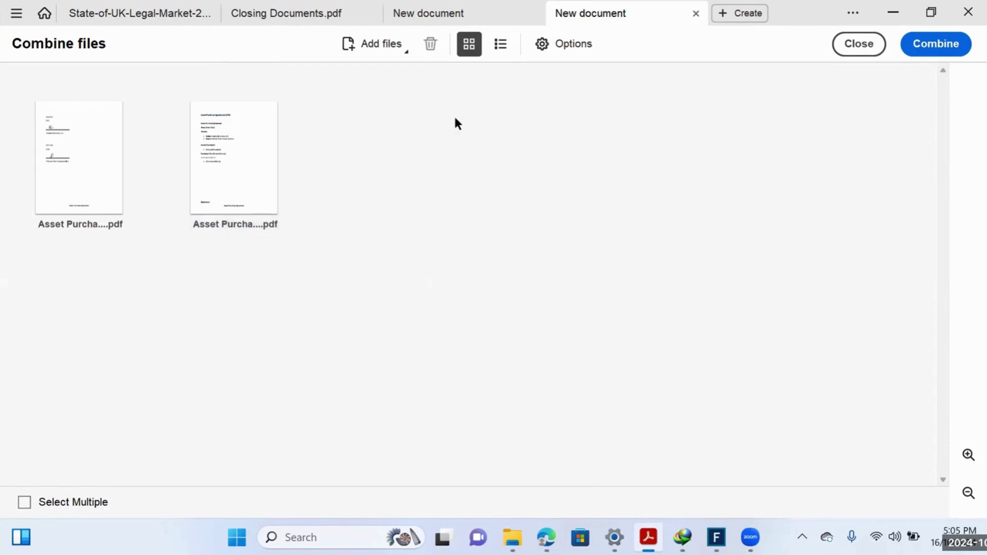
pyautogui.moveTo(97, 159); pyautogui.dragTo(272, 162)
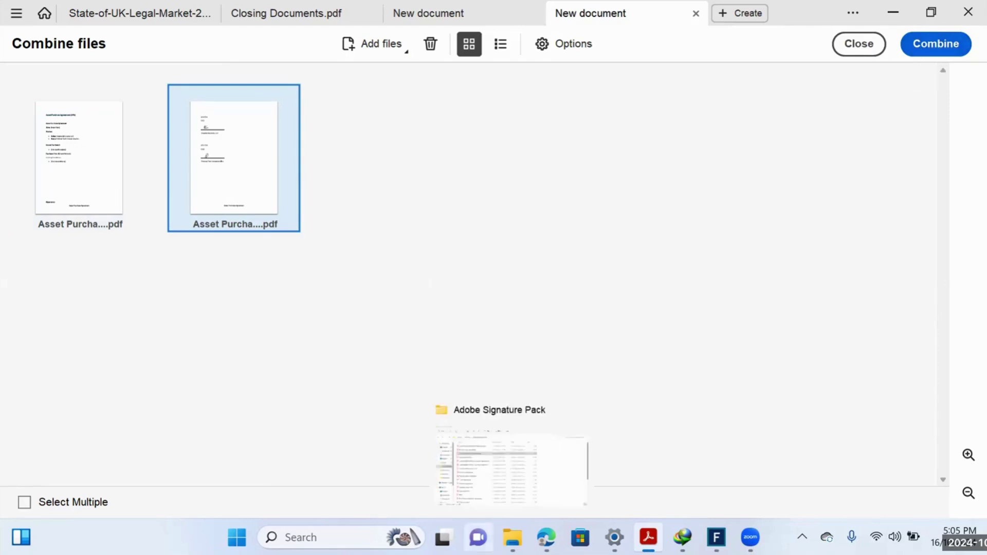
# Step: In File Explorer, locate the Asset Purchase Agreement signature page and Closing Documents files in the Adobe Signature Pack folder
pyautogui.click(513, 537)
pyautogui.click(387, 134)
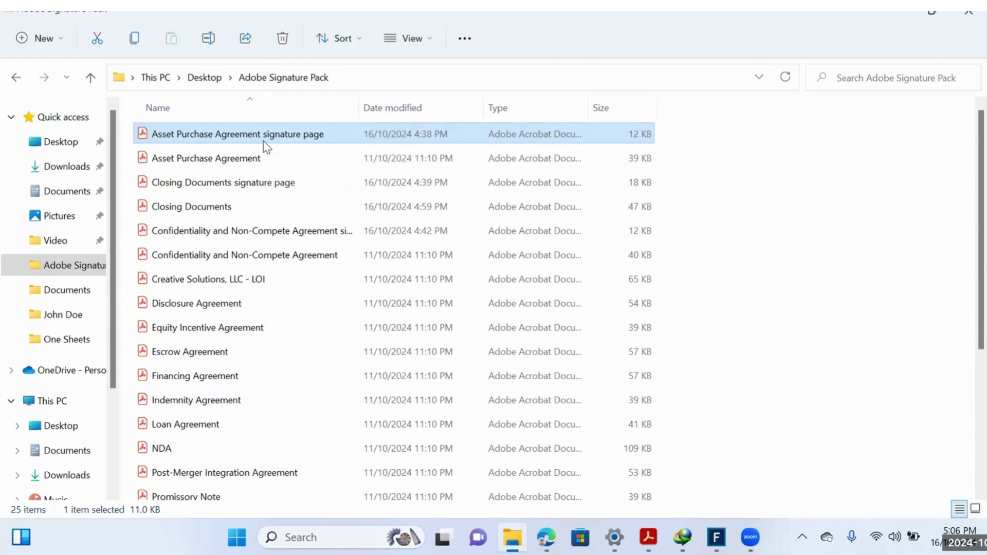
pyautogui.click(251, 212)
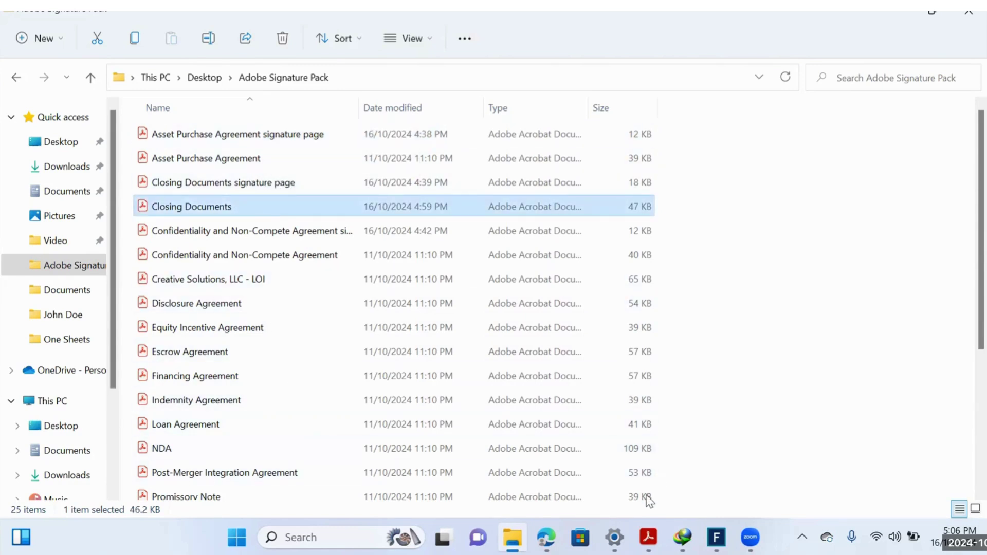
# Step: Back in Adobe Acrobat, close the New document tabs, leaving the Closing Documents PDF open
pyautogui.moveTo(648, 537)
pyautogui.click(655, 411)
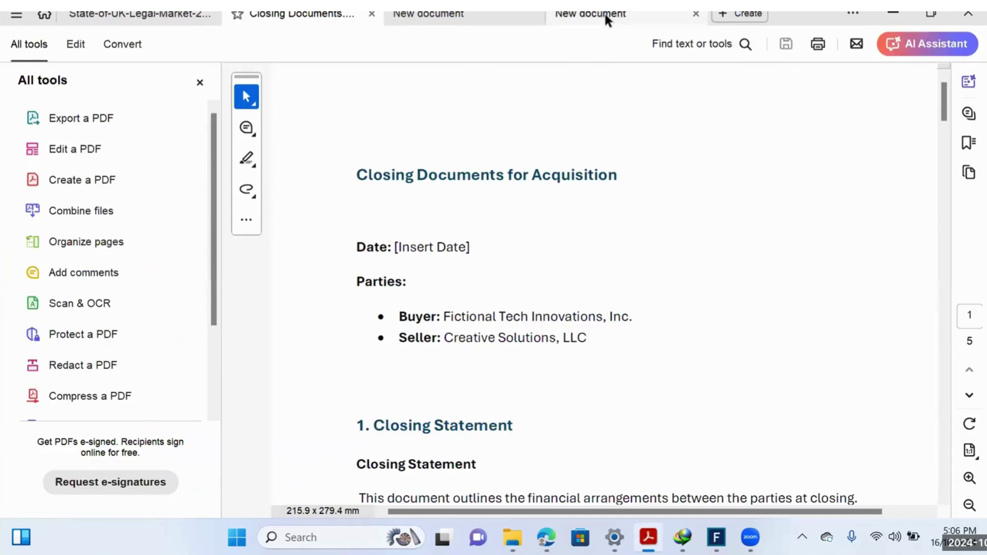
pyautogui.click(606, 16)
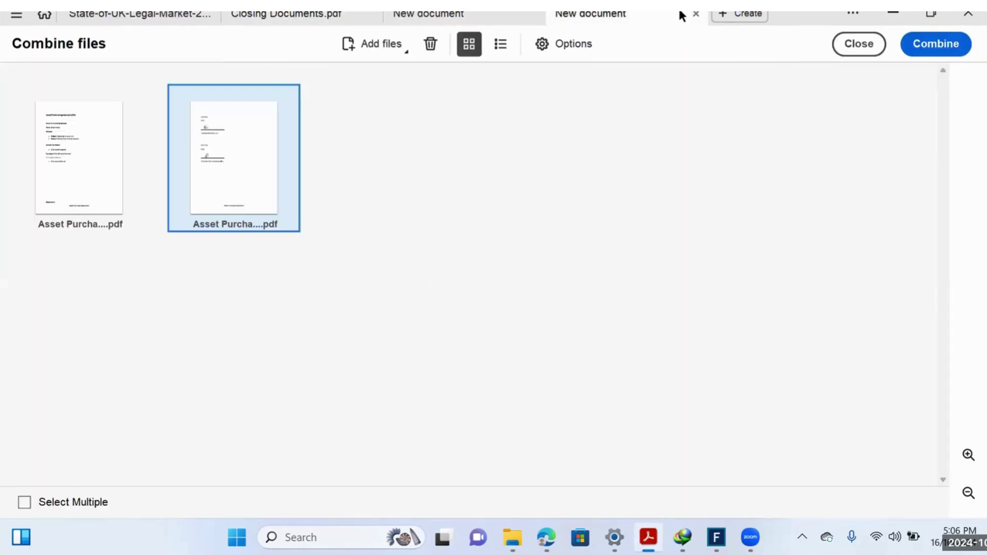
pyautogui.click(696, 15)
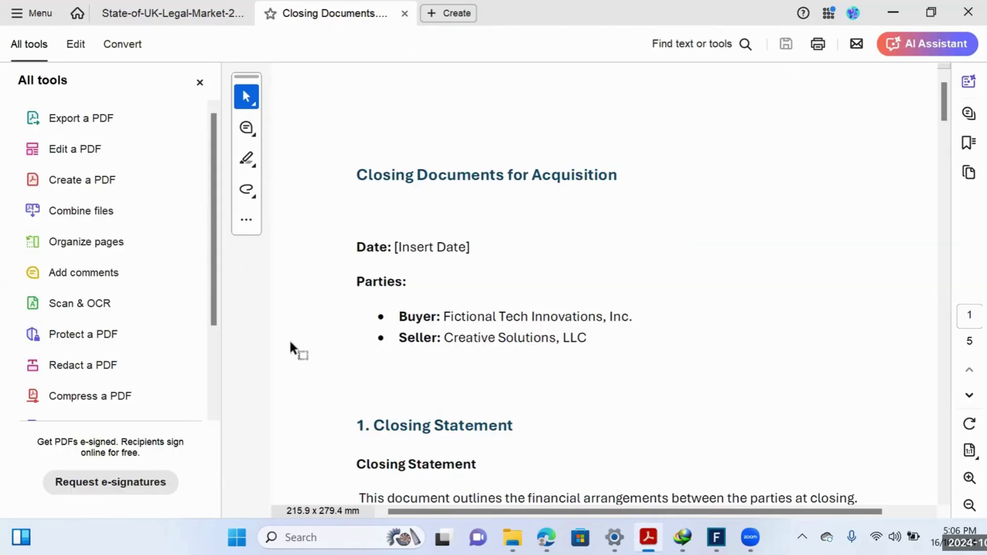
# Step: Using Organize pages, insert the Closing Documents signature page PDF after page 4 of Closing Documents
pyautogui.click(95, 246)
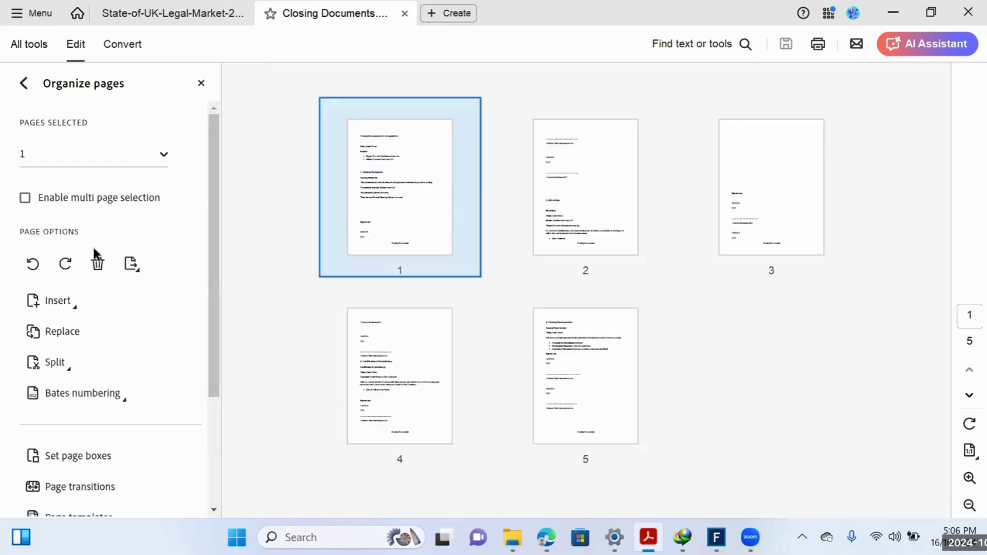
pyautogui.click(71, 298)
pyautogui.click(139, 310)
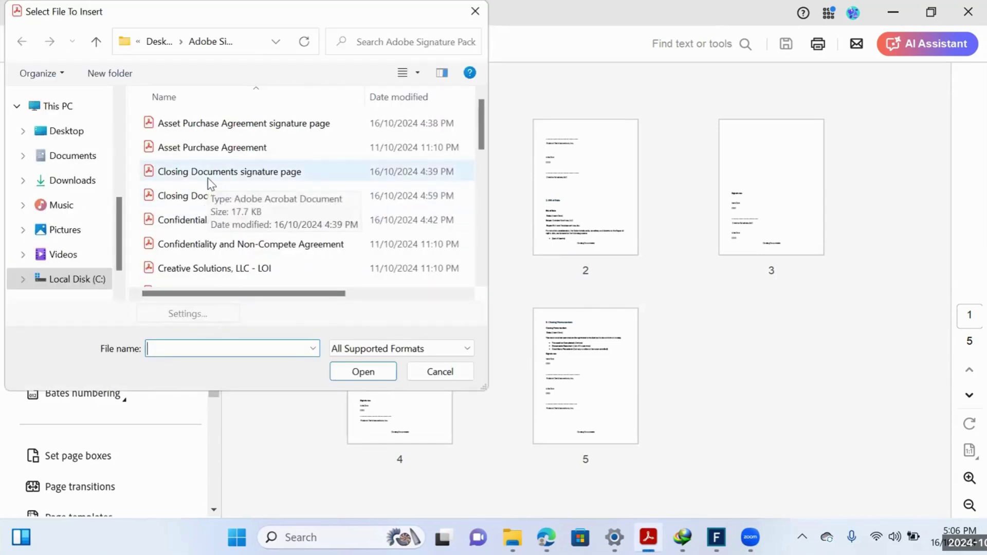
pyautogui.click(208, 178)
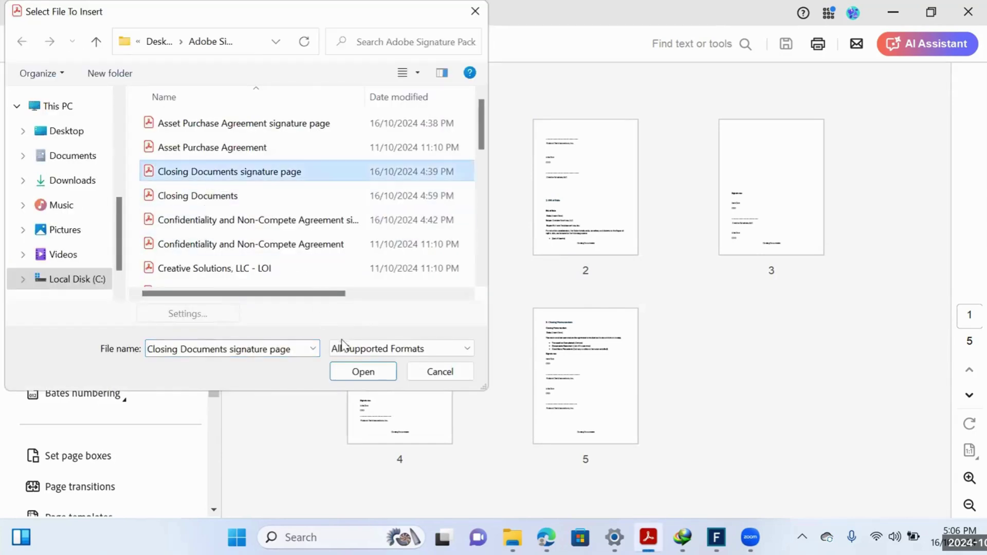
pyautogui.click(360, 372)
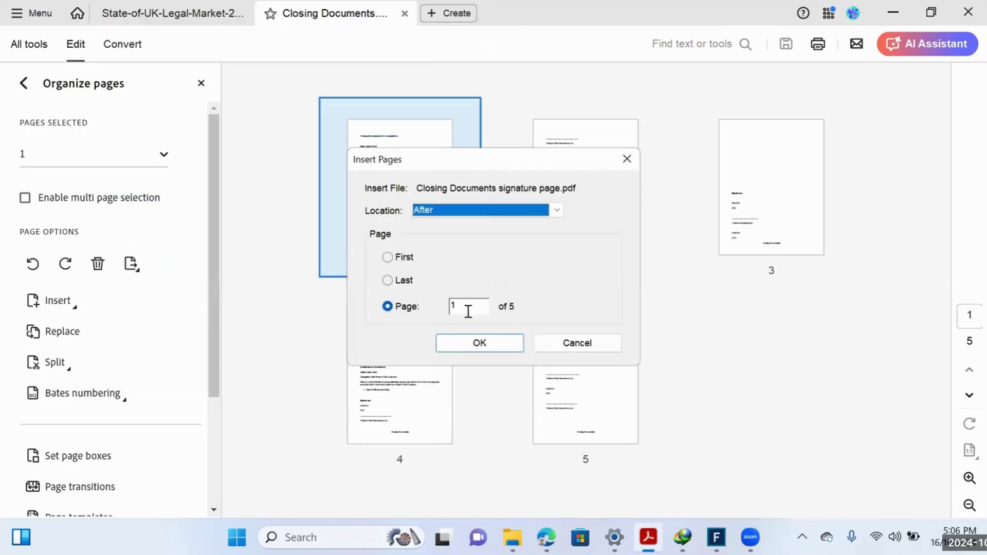
pyautogui.click(475, 302)
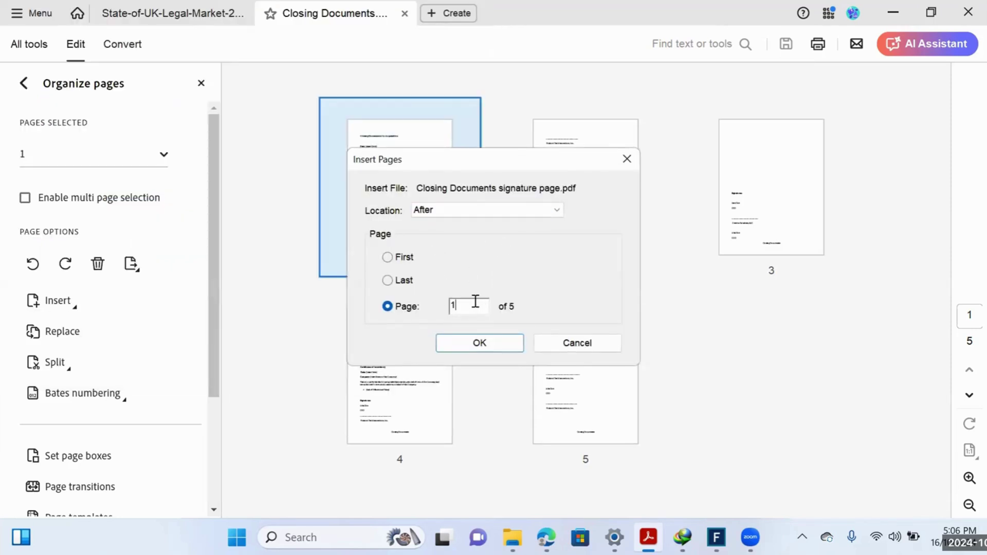
pyautogui.click(489, 344)
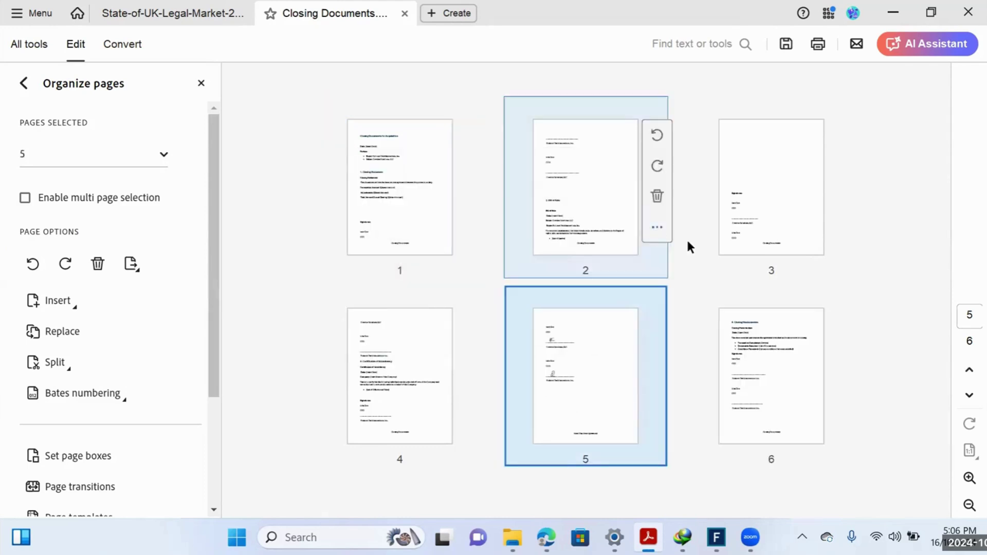
# Step: Delete the unsigned pages 4 and 3 from the Closing Documents PDF
pyautogui.moveTo(446, 356)
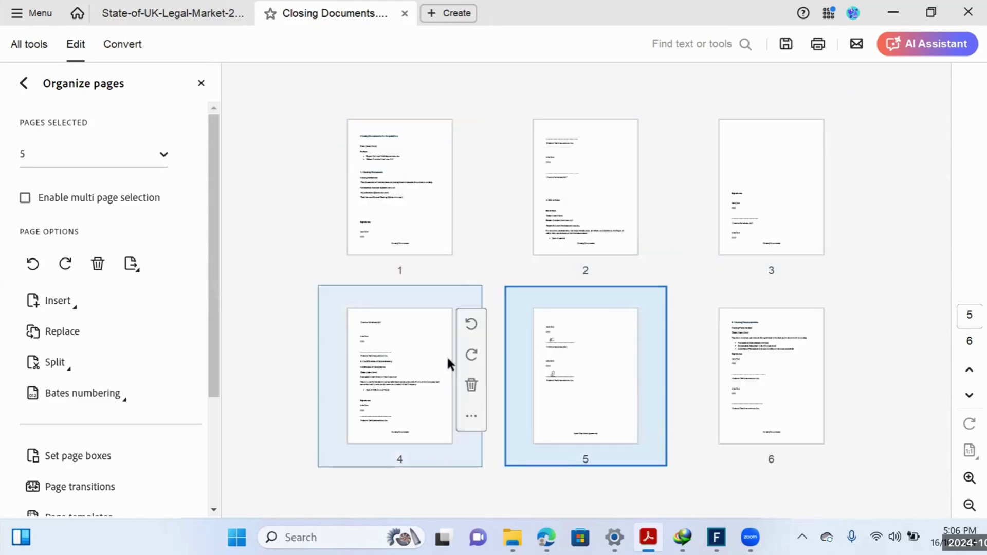
pyautogui.click(472, 391)
pyautogui.click(576, 292)
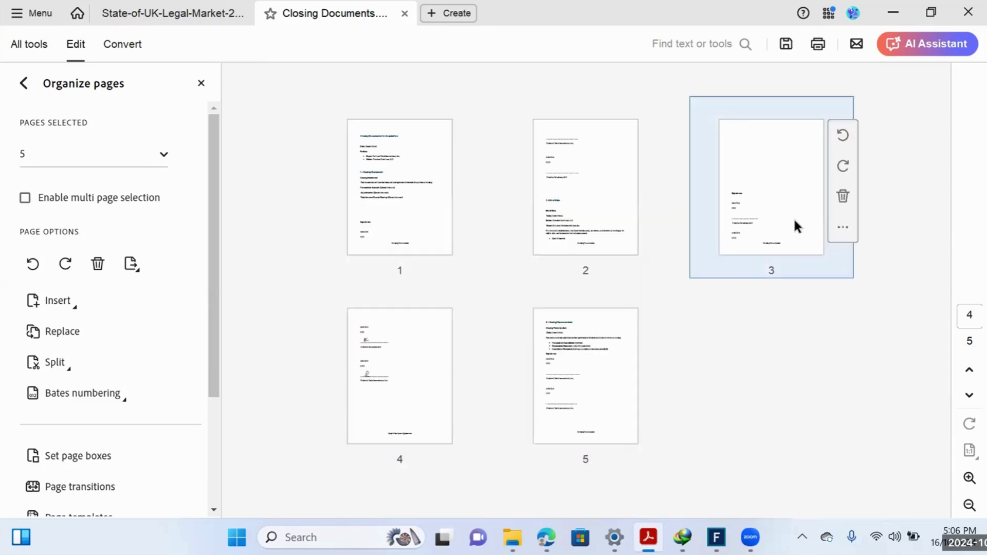
pyautogui.click(833, 195)
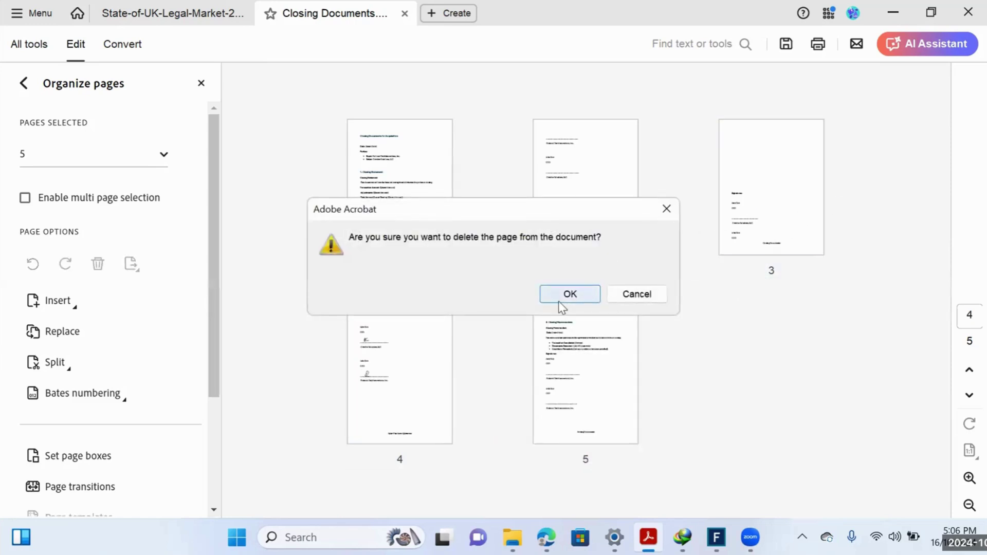
pyautogui.click(561, 298)
pyautogui.moveTo(727, 257)
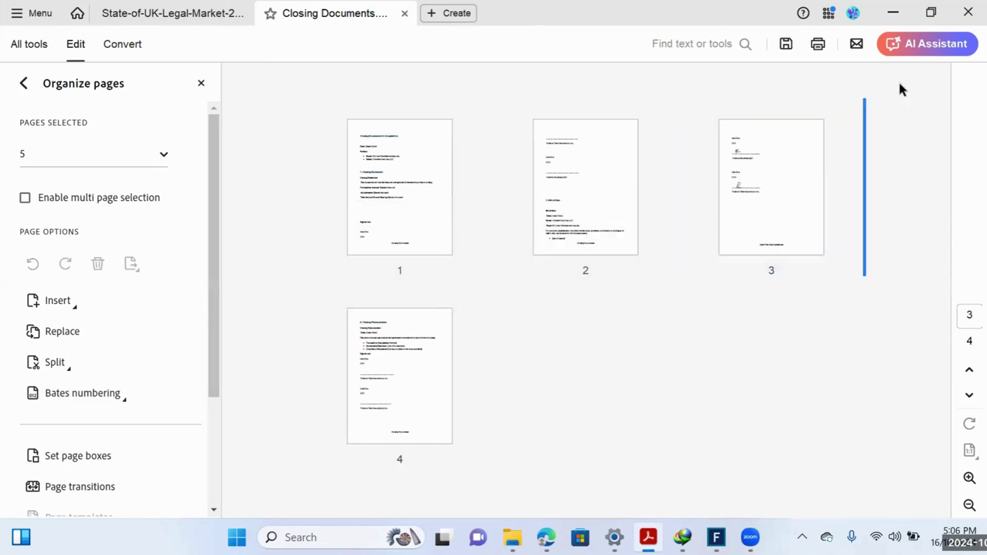
# Step: Switch to Microsoft Edge
pyautogui.moveTo(546, 537)
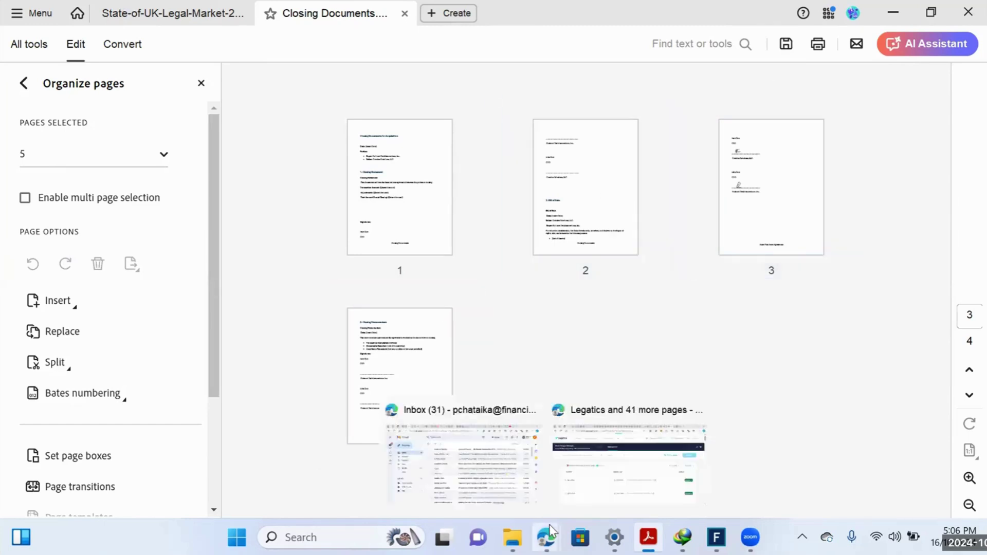